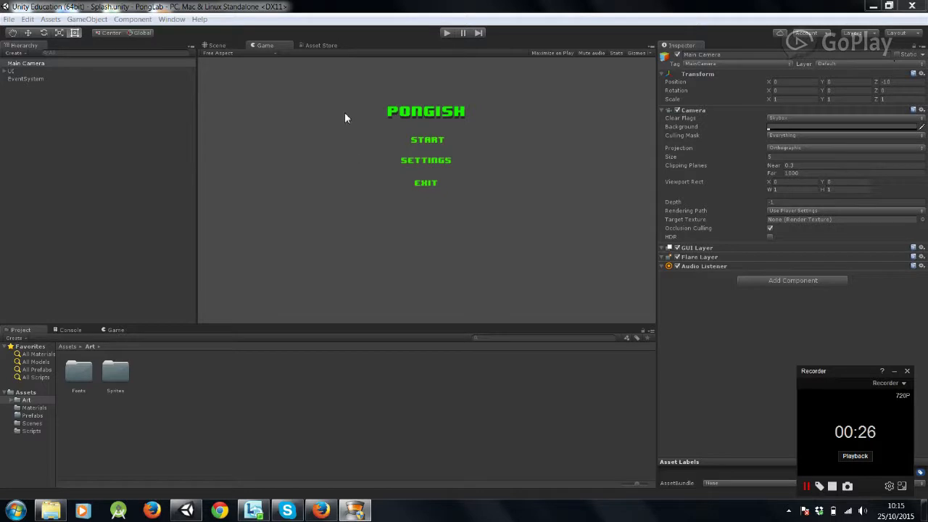
pyautogui.click(5, 71)
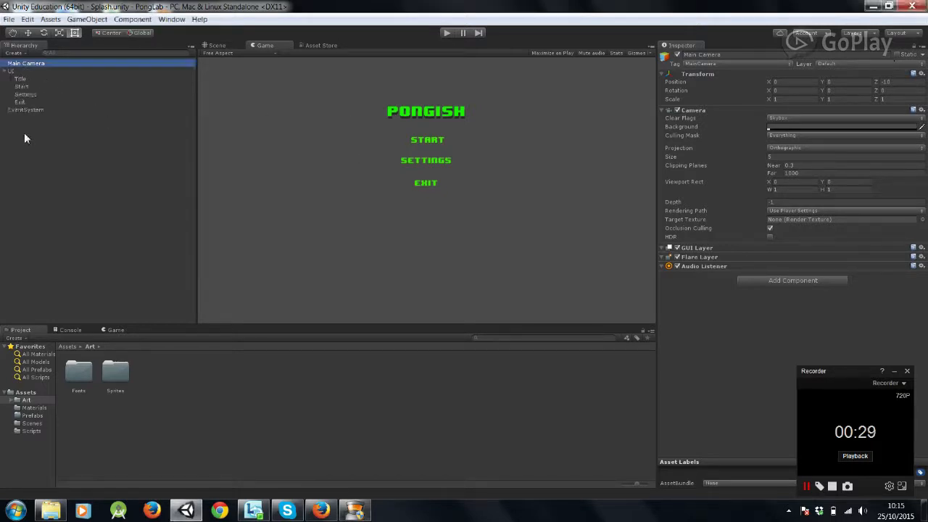
pyautogui.click(5, 71)
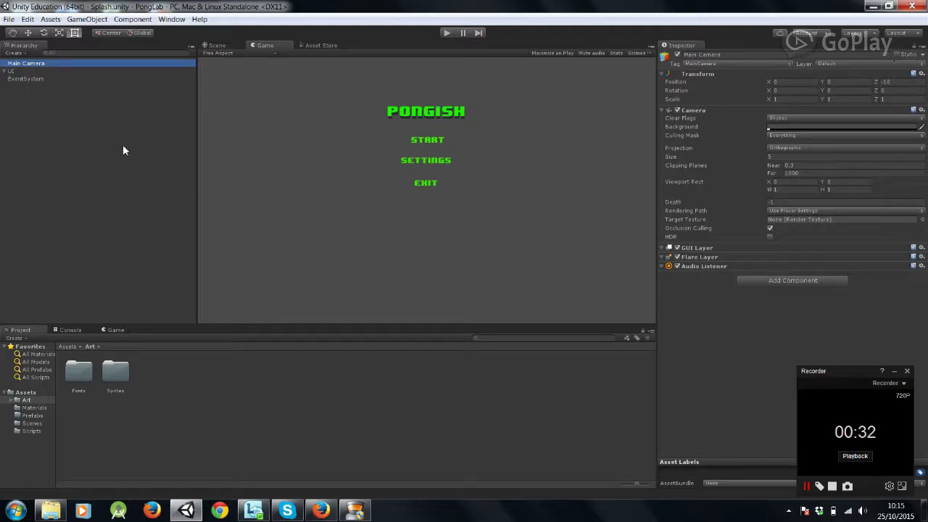
pyautogui.click(29, 79)
pyautogui.click(27, 63)
# Create a new UI canvas in the scene and rename it QuitMenu.
pyautogui.click(86, 20)
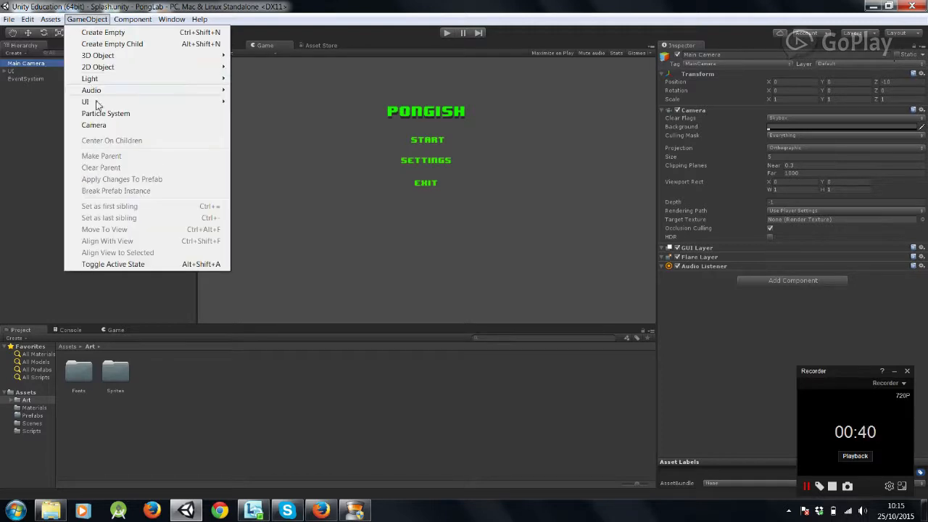
pyautogui.moveTo(105, 103)
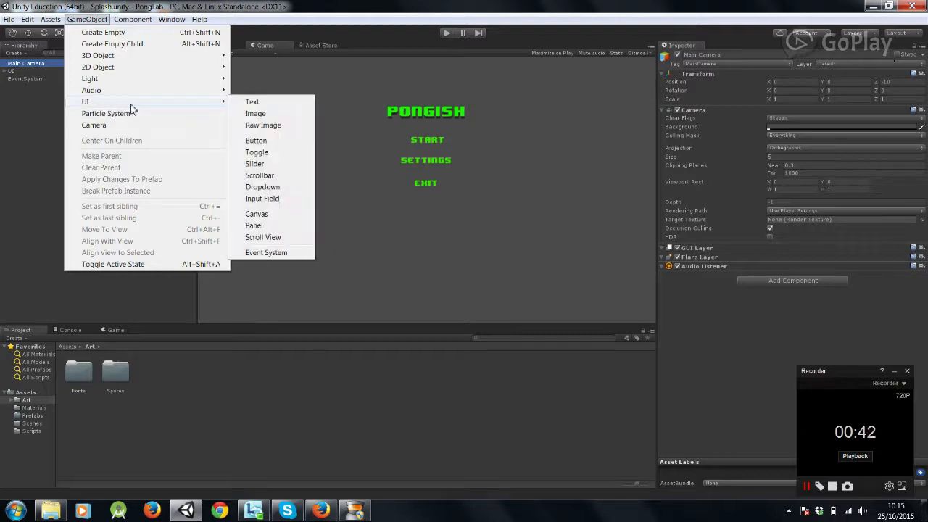
pyautogui.click(276, 215)
pyautogui.rightClick(29, 86)
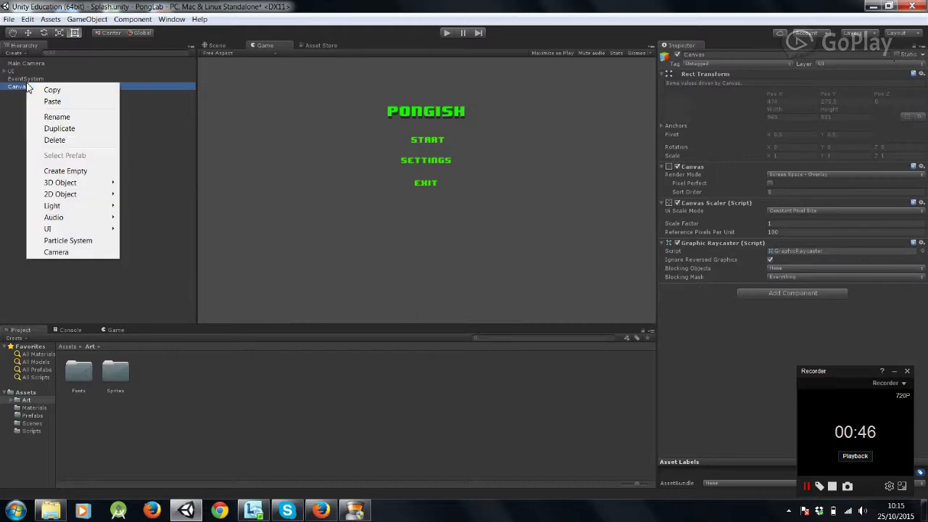
pyautogui.click(65, 118)
pyautogui.write('QuitMenu')
pyautogui.press('Return')
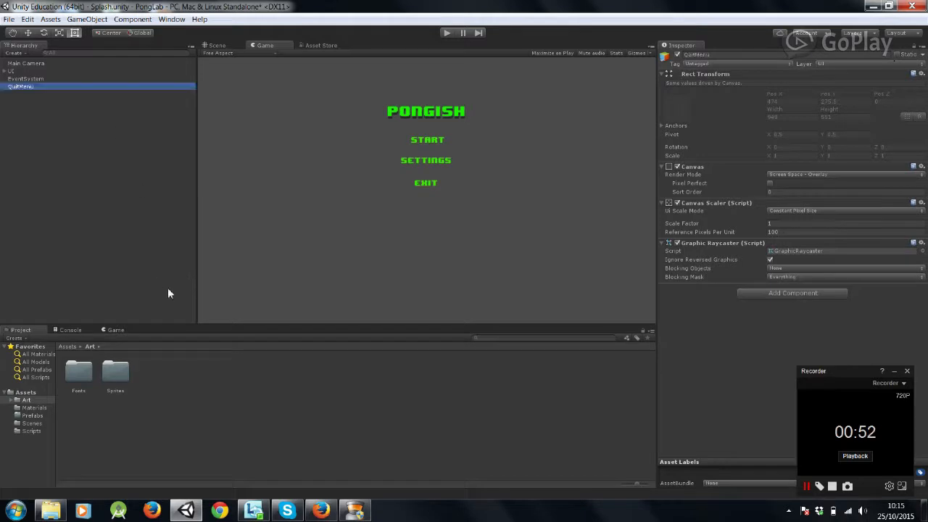
# Add a UI image as a child of the QuitMenu canvas.
pyautogui.rightClick(32, 86)
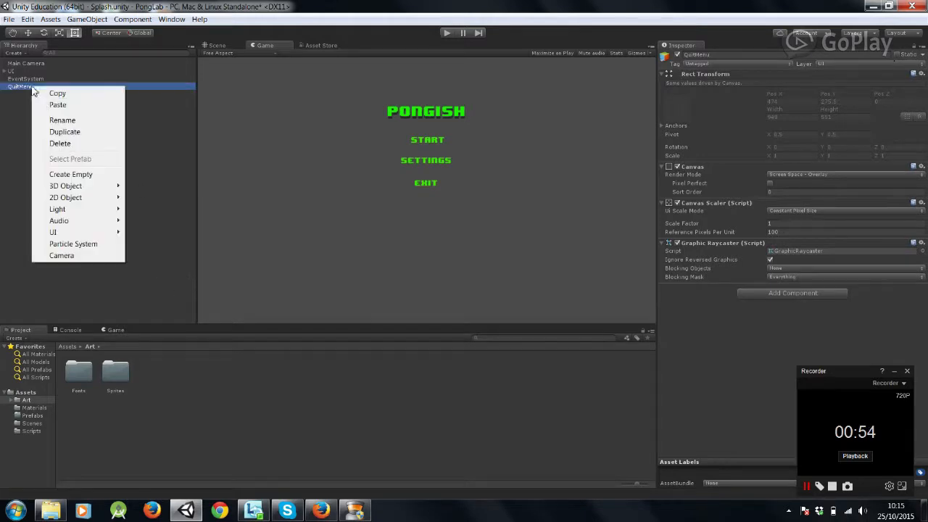
pyautogui.moveTo(80, 232)
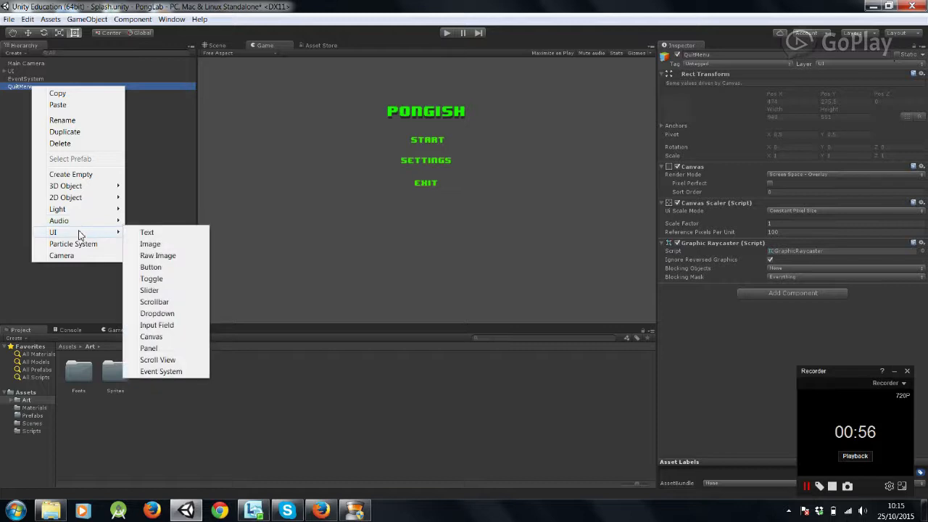
pyautogui.click(174, 246)
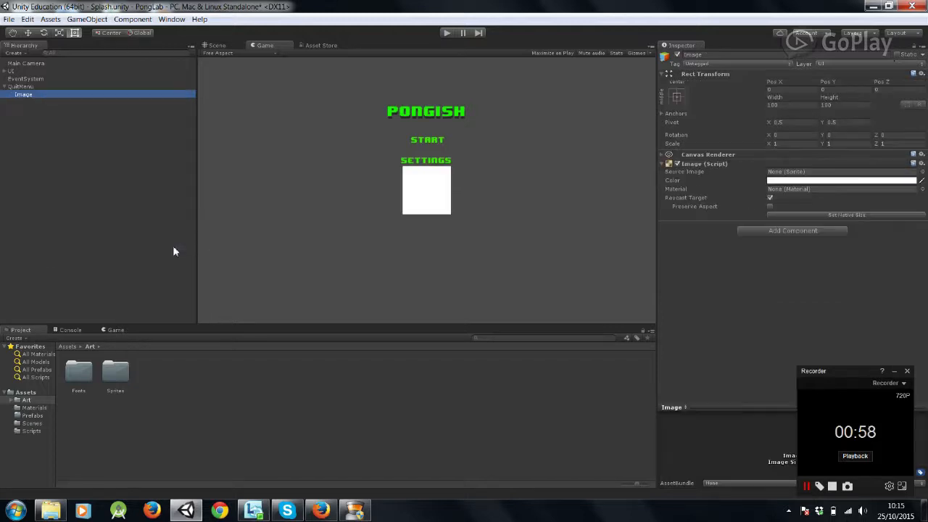
# Enlarge the image in the scene to about 263 by 216 so it covers the title and menu entries, and check it in the game view.
pyautogui.click(216, 45)
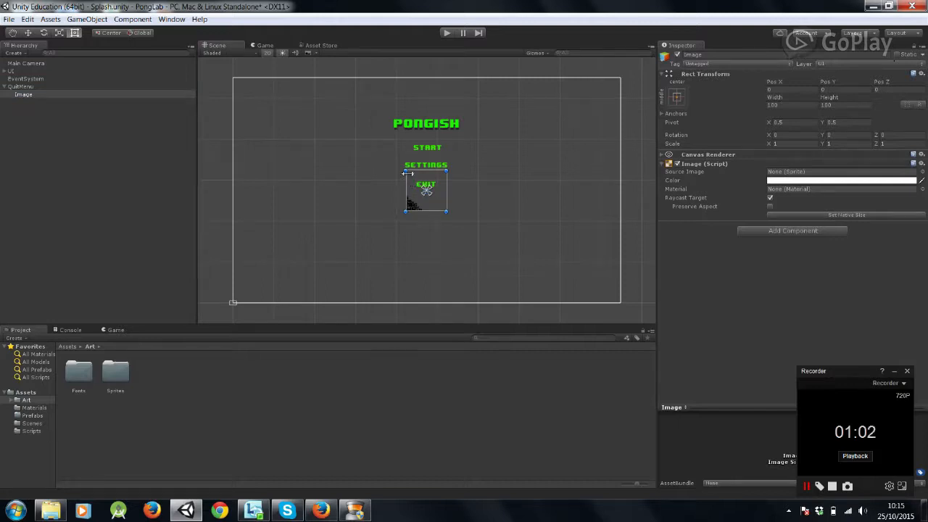
pyautogui.moveTo(404, 170); pyautogui.dragTo(379, 118)
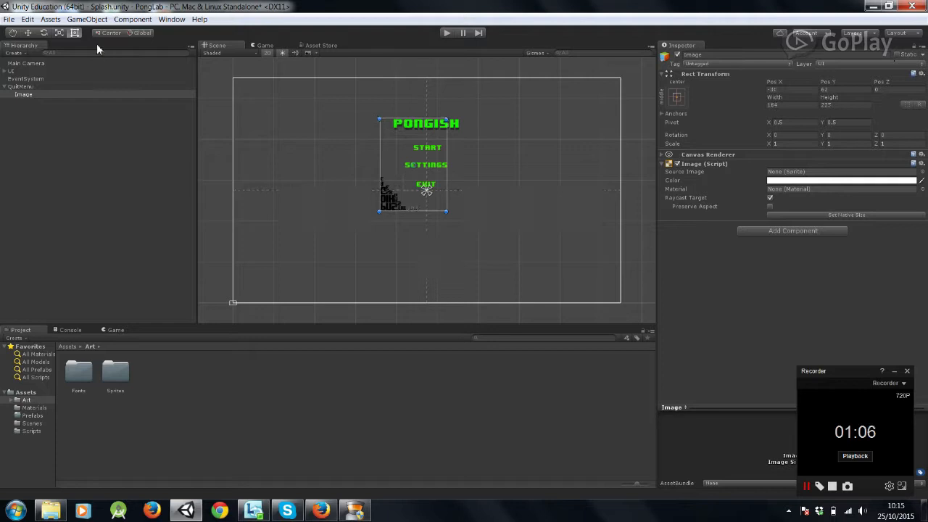
pyautogui.moveTo(446, 118); pyautogui.dragTo(481, 117)
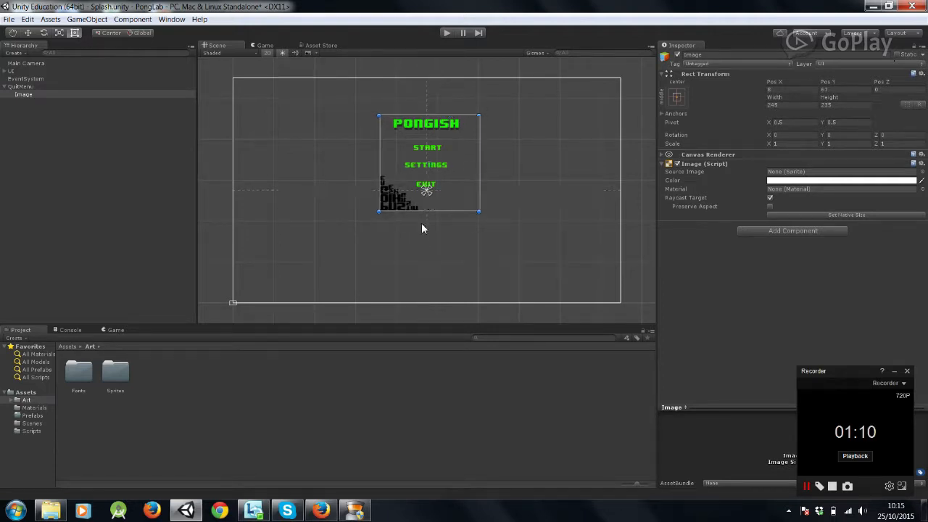
pyautogui.moveTo(379, 212)
pyautogui.mouseDown()
pyautogui.moveTo(383, 197)
pyautogui.moveTo(373, 205)
pyautogui.mouseUp()
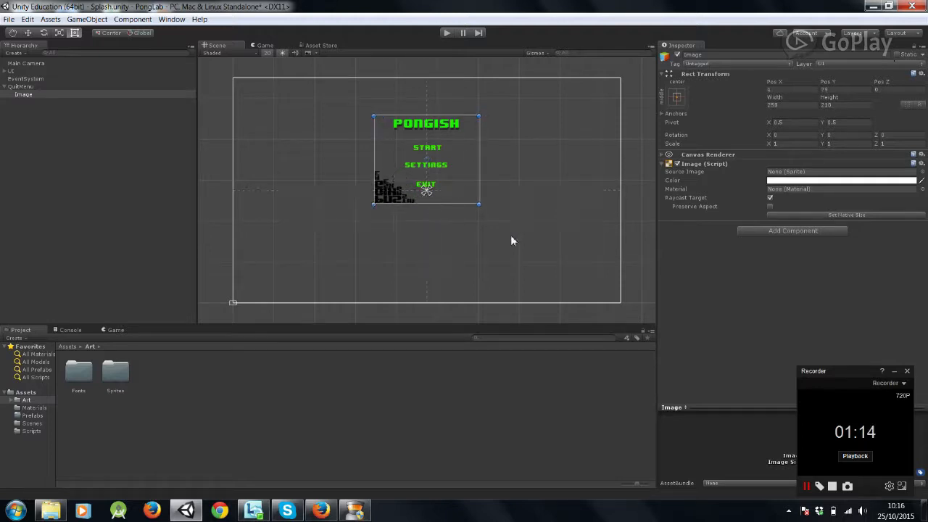
pyautogui.moveTo(479, 204); pyautogui.dragTo(481, 206)
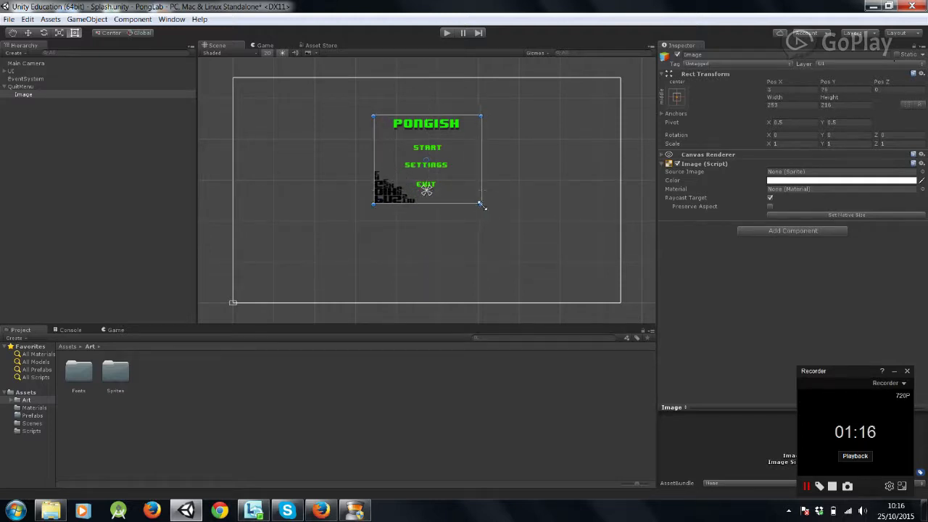
pyautogui.click(264, 45)
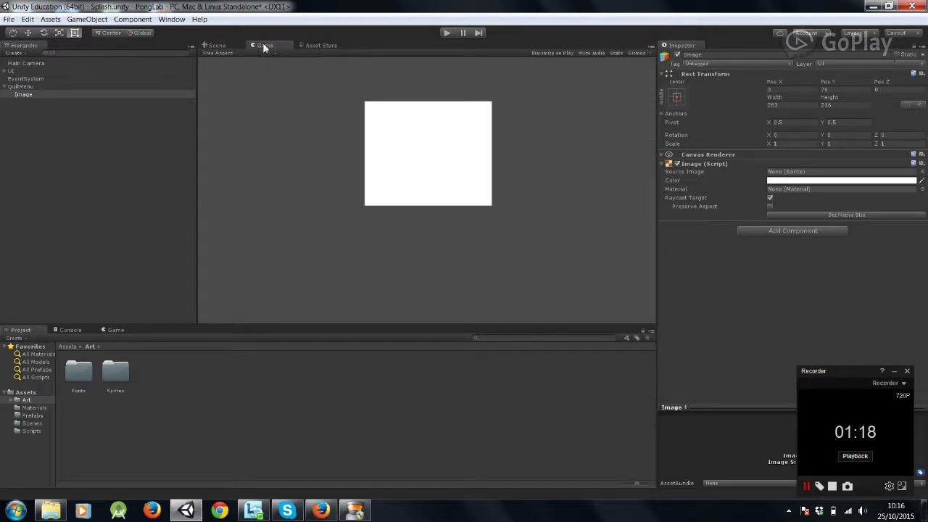
pyautogui.click(216, 45)
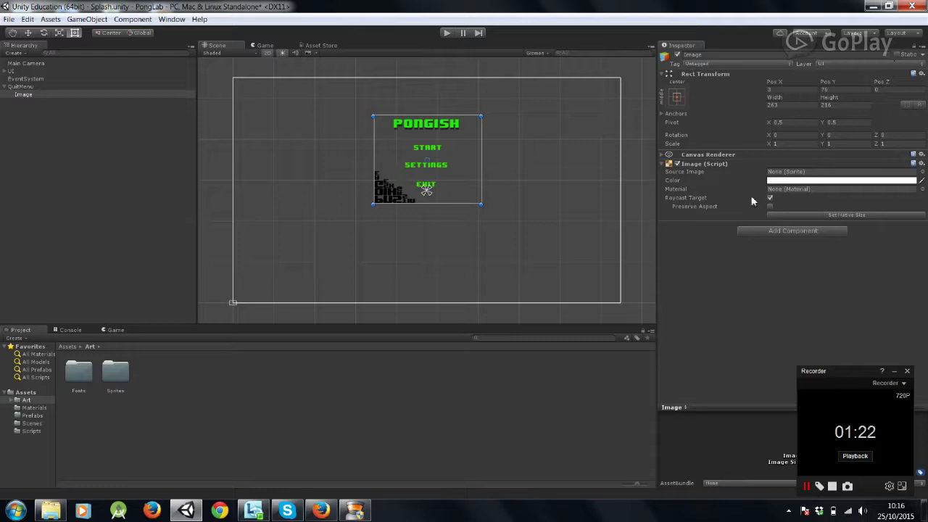
# Set the image's color to semi-transparent grey AEAEAE with an alpha of 135 and check it in the game view.
pyautogui.click(788, 181)
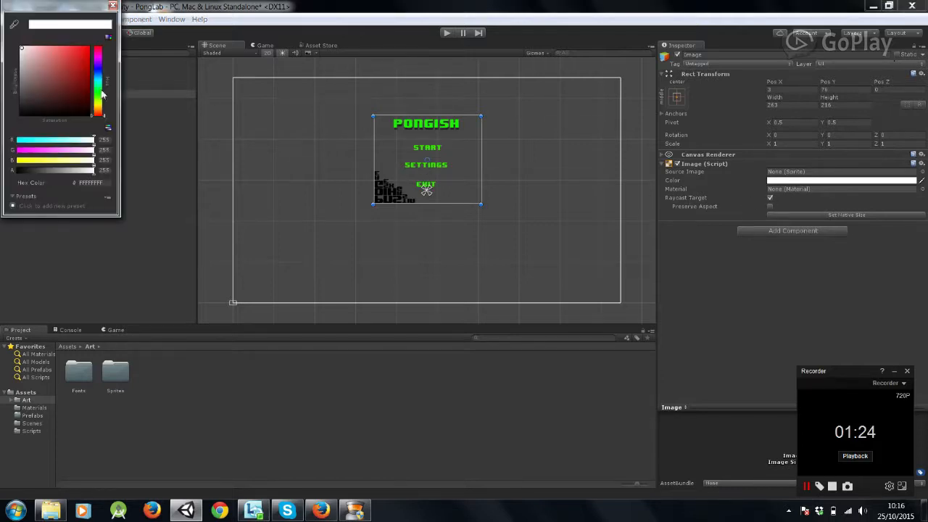
pyautogui.moveTo(22, 49)
pyautogui.mouseDown()
pyautogui.moveTo(21, 88)
pyautogui.moveTo(11, 74)
pyautogui.moveTo(10, 87)
pyautogui.mouseUp()
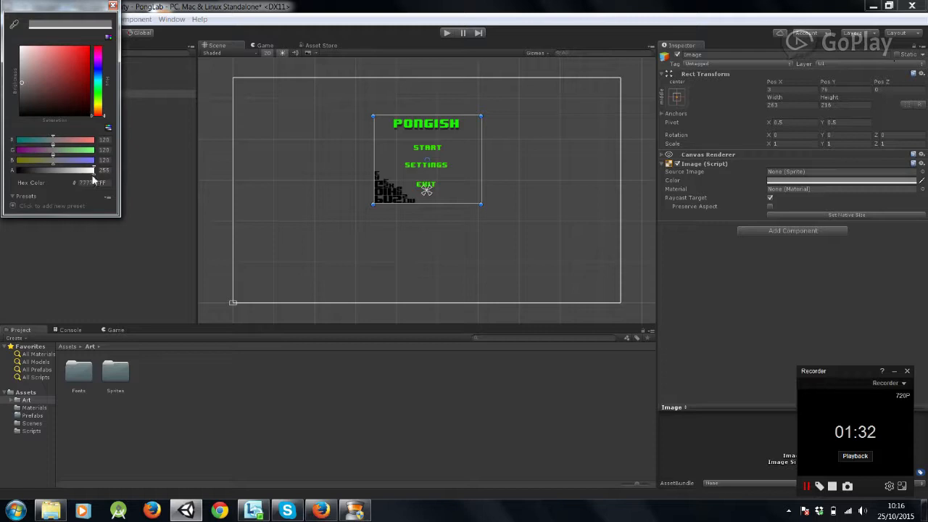
pyautogui.moveTo(75, 172); pyautogui.dragTo(58, 174)
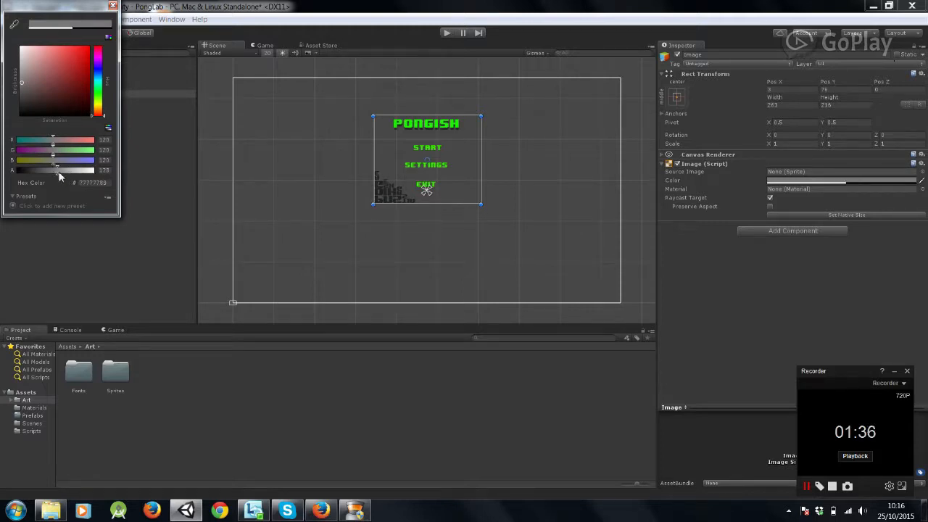
pyautogui.moveTo(24, 87); pyautogui.dragTo(22, 69)
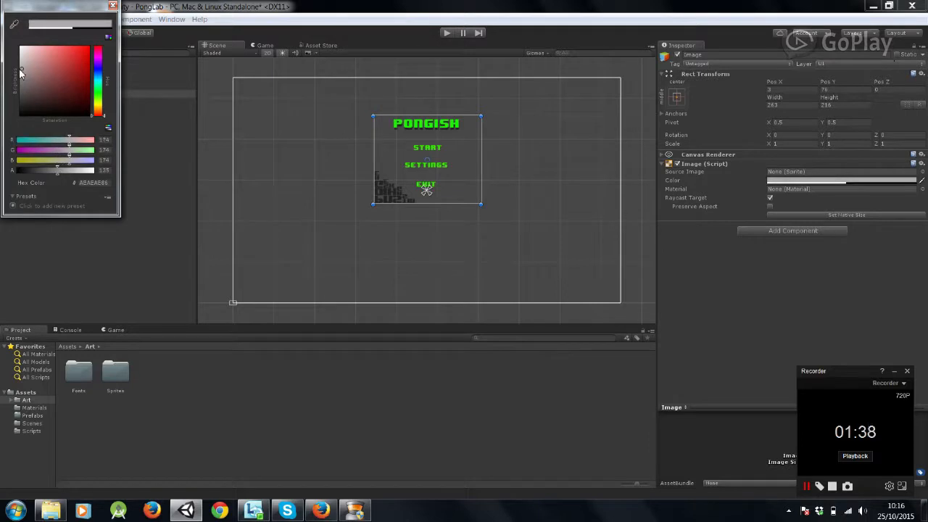
pyautogui.click(113, 5)
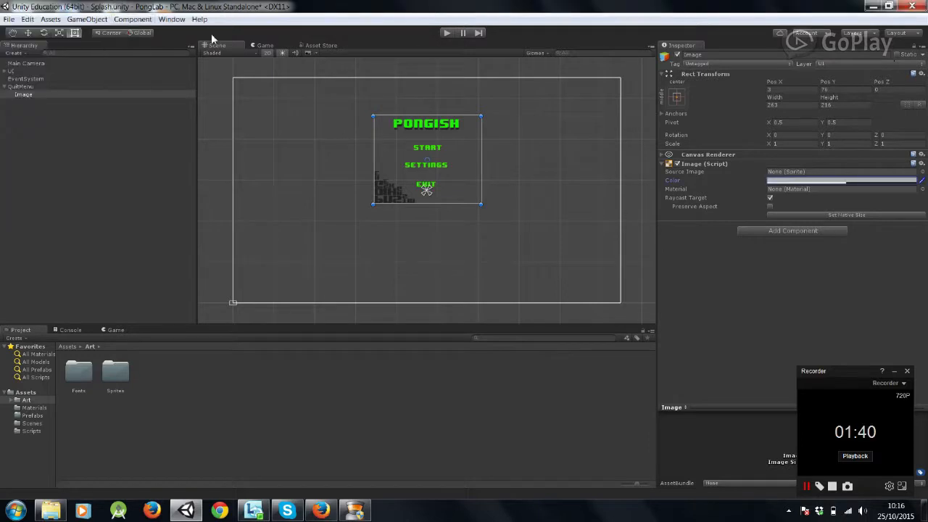
pyautogui.click(264, 46)
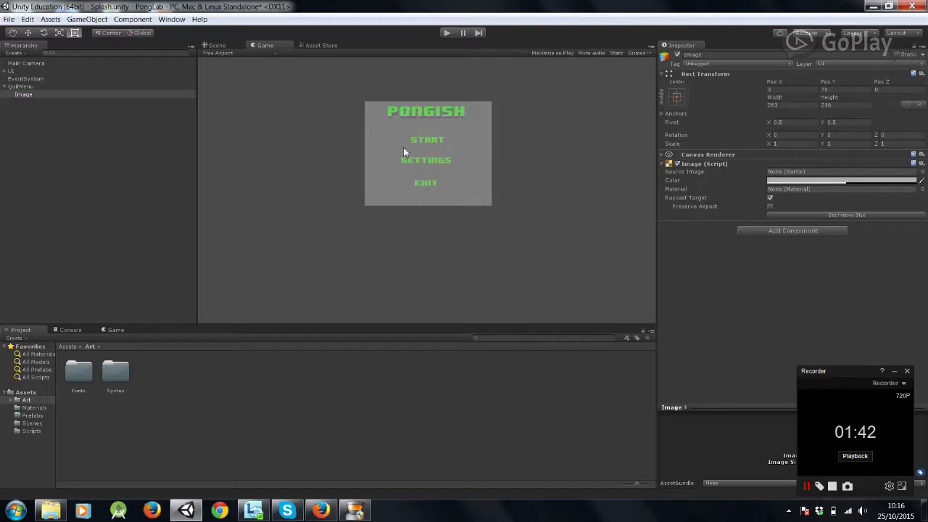
pyautogui.click(216, 45)
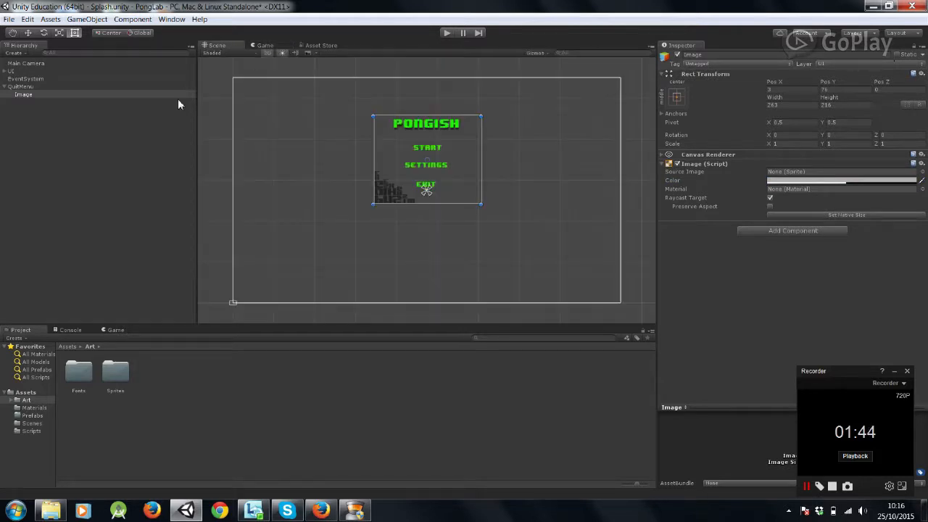
# Raise the alpha of the image's grey color to about 251 and check it in the game view.
pyautogui.click(841, 181)
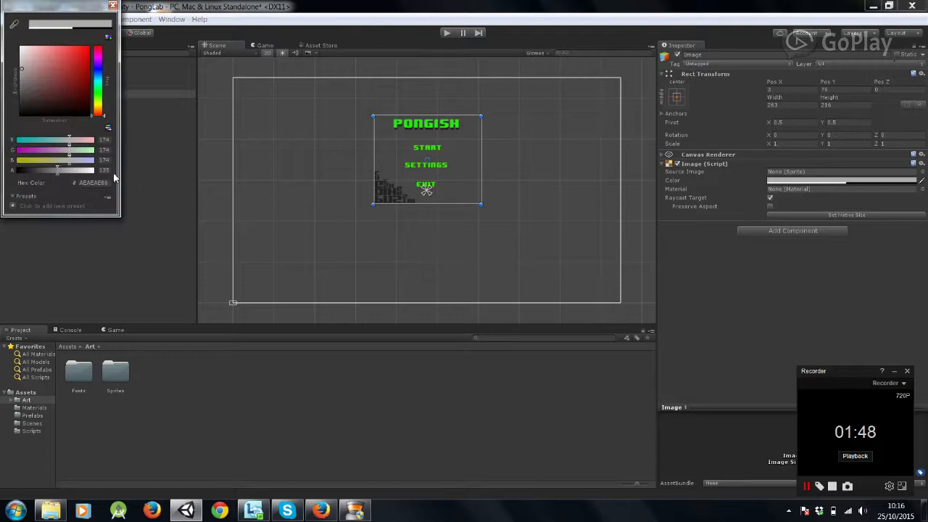
pyautogui.moveTo(85, 176); pyautogui.dragTo(101, 177)
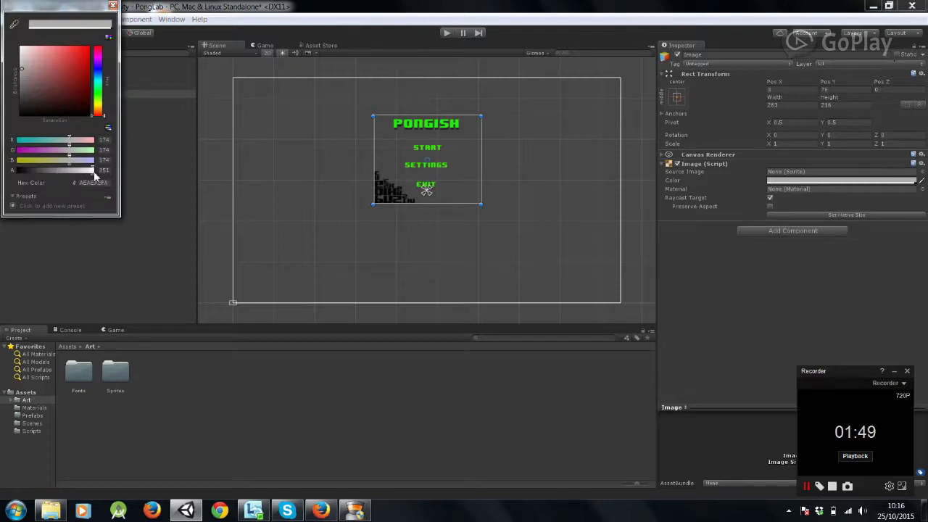
pyautogui.click(114, 6)
pyautogui.click(264, 46)
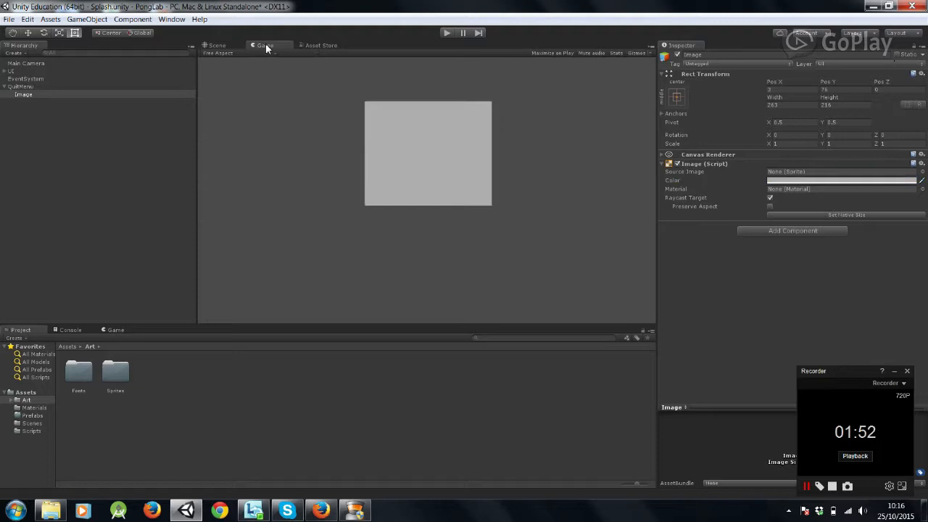
pyautogui.click(218, 45)
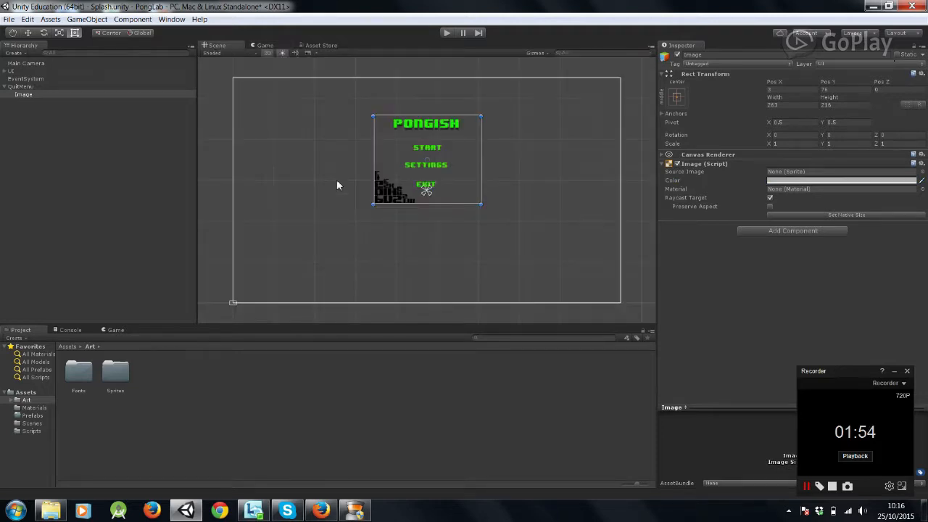
# Add a UI text element as a child of the image and rename it Quit.
pyautogui.rightClick(30, 95)
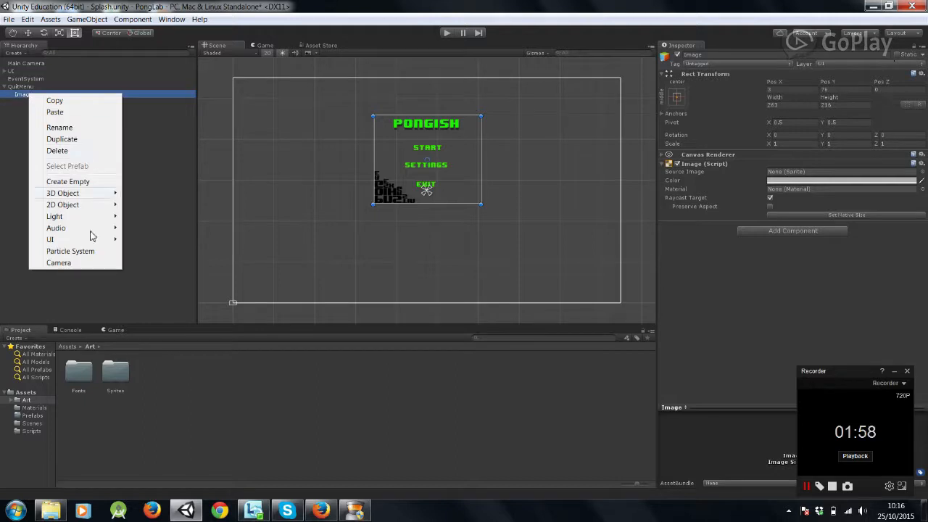
pyautogui.moveTo(86, 241)
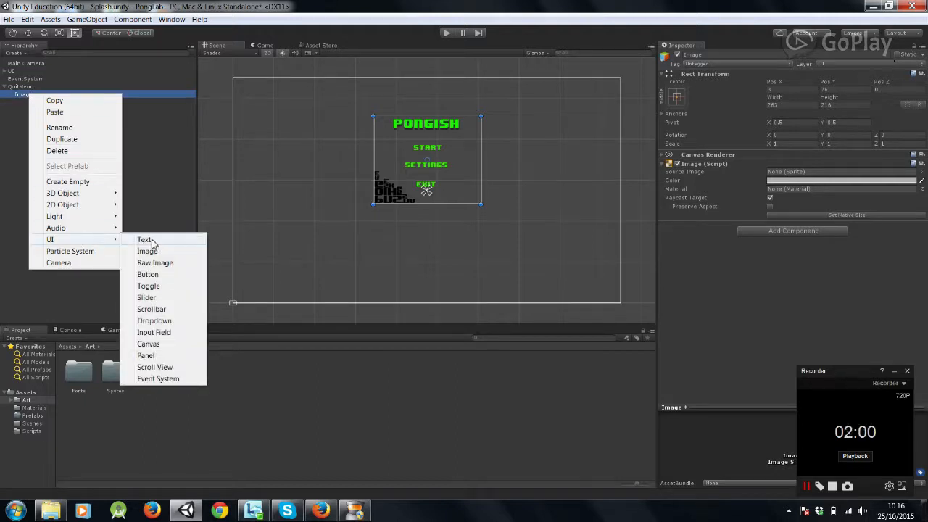
pyautogui.click(147, 240)
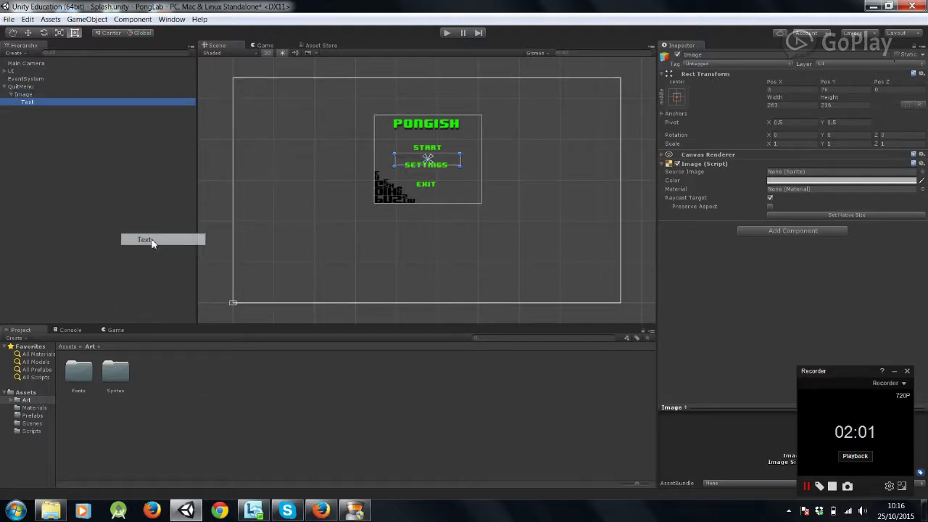
pyautogui.rightClick(37, 102)
pyautogui.click(68, 140)
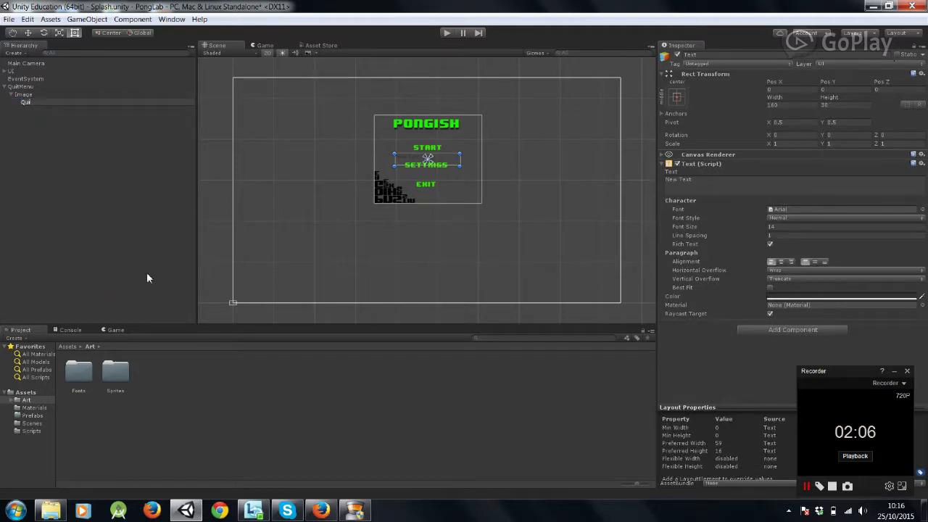
pyautogui.click(81, 133)
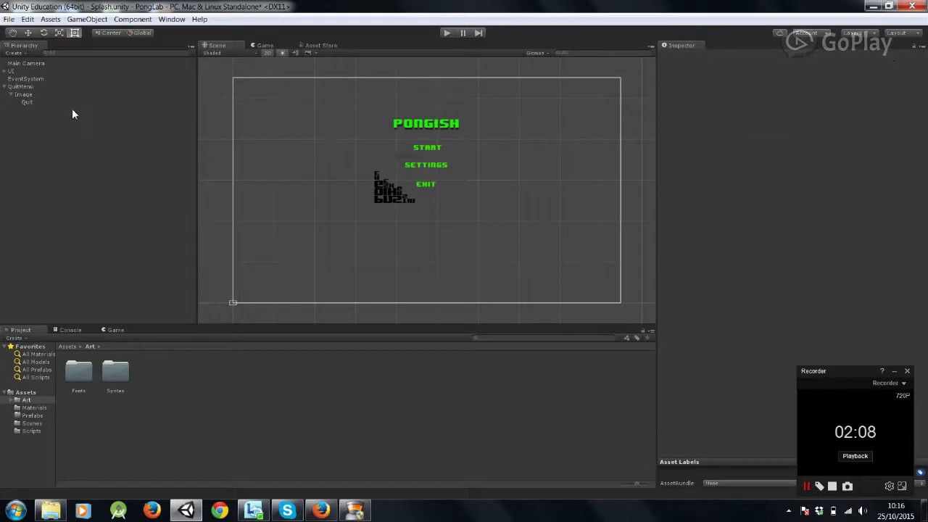
# Replace the Quit element's placeholder text with "Do you want to quit?".
pyautogui.click(48, 106)
pyautogui.click(712, 182)
pyautogui.press('BackSpace')
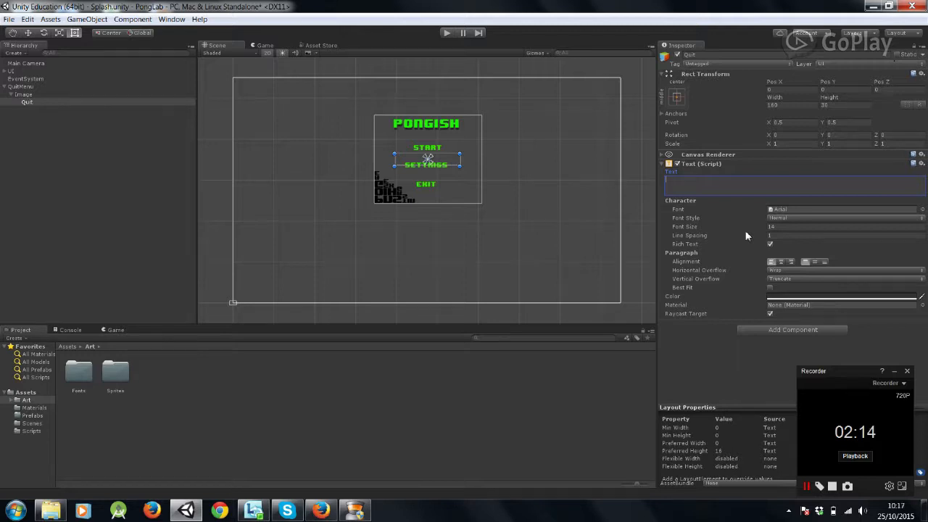
pyautogui.write('Qui')
pyautogui.write('ou want to ')
pyautogui.write('quit')
pyautogui.write('?')
pyautogui.click(782, 226)
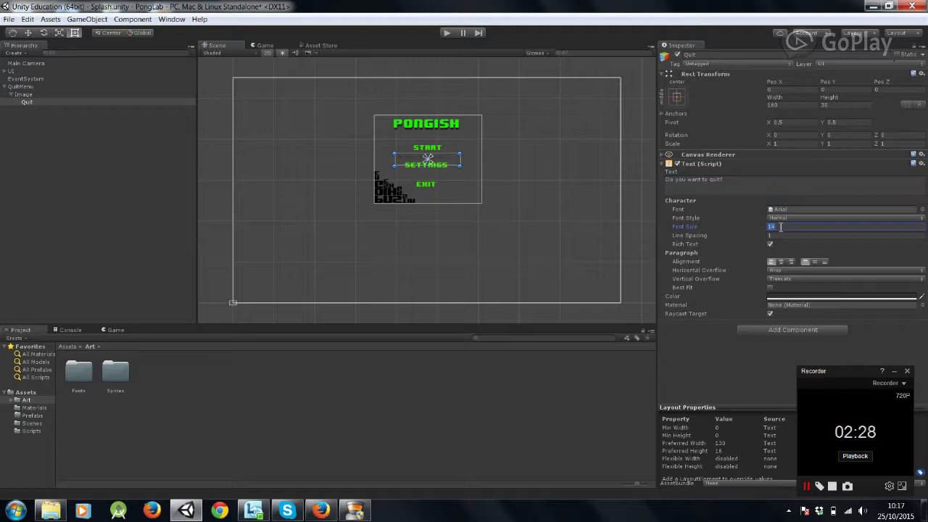
pyautogui.click(558, 174)
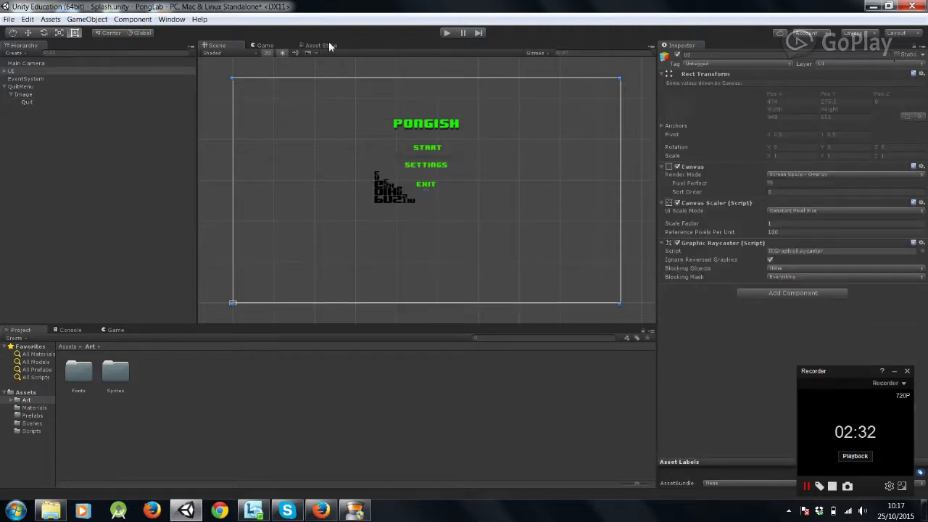
# Move the "Do you want to quit?" text up to about Y 51 within the image and check it in the game view.
pyautogui.click(265, 45)
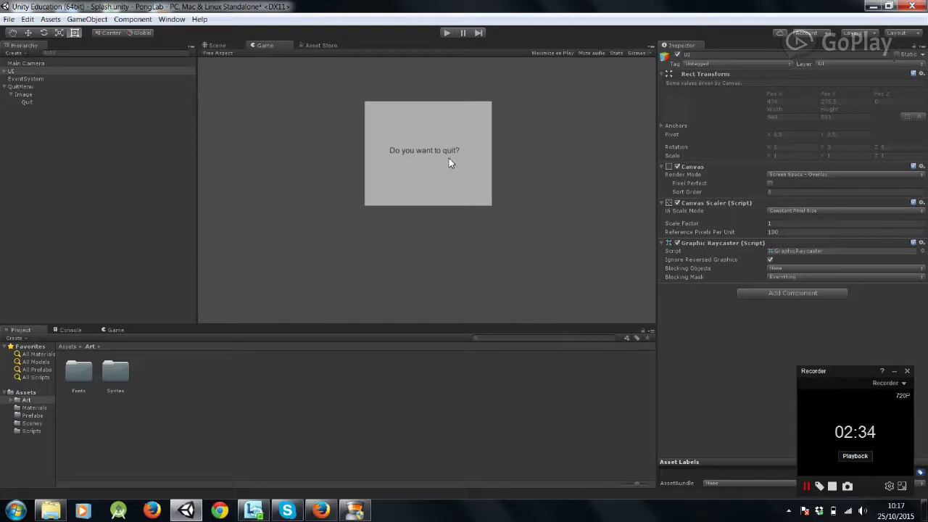
pyautogui.click(219, 45)
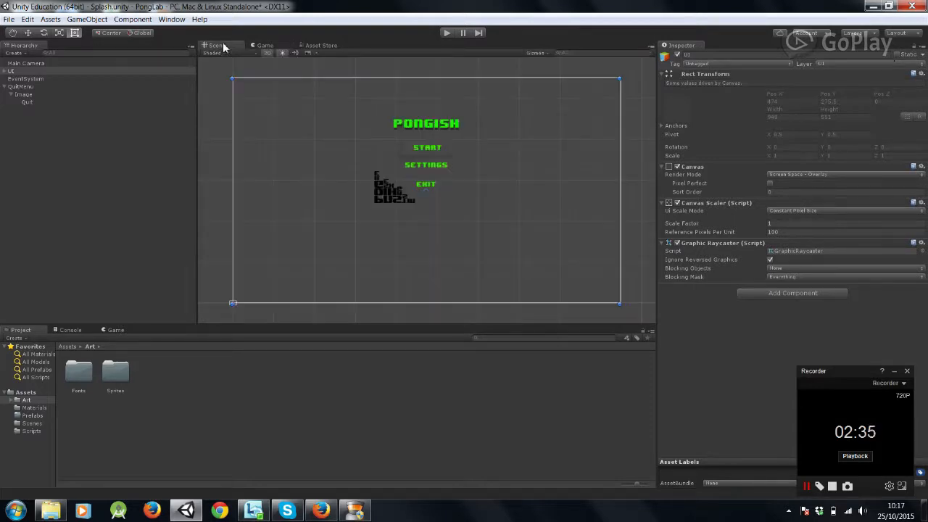
pyautogui.click(439, 164)
pyautogui.moveTo(429, 161); pyautogui.dragTo(426, 142)
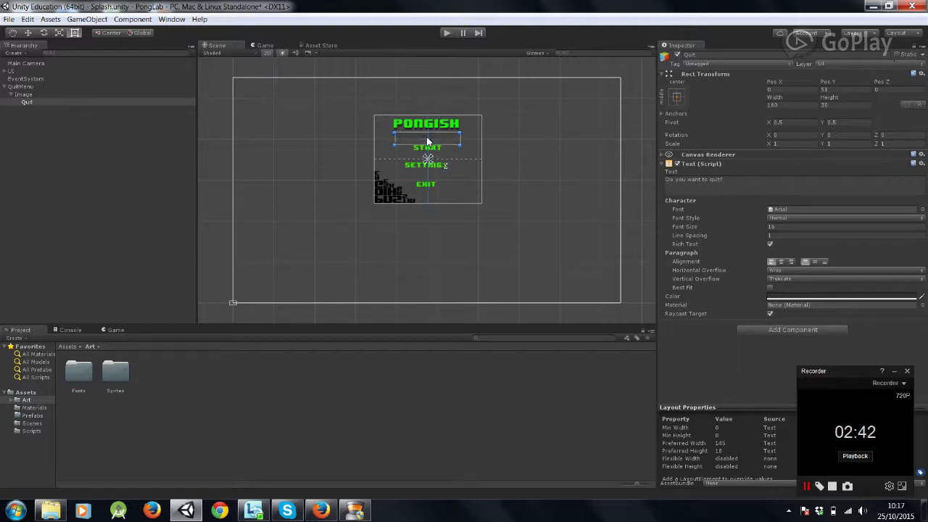
pyautogui.click(266, 45)
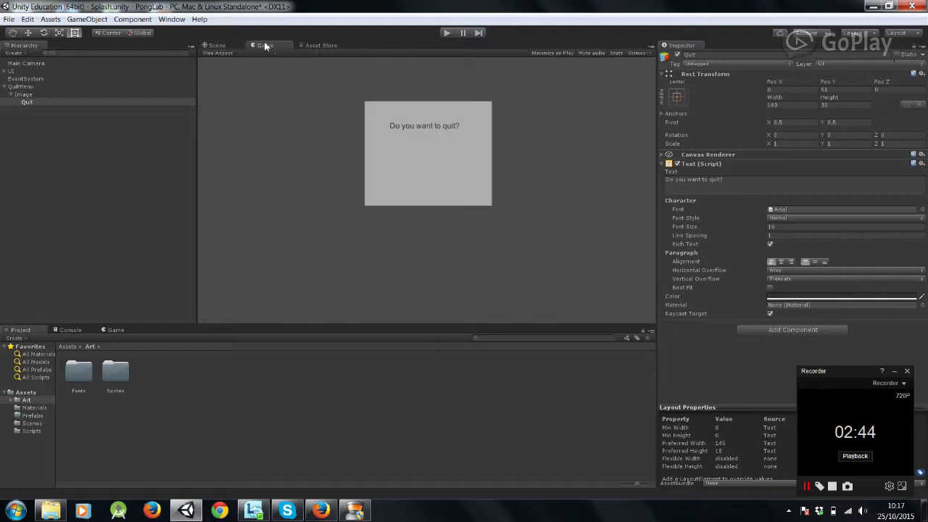
pyautogui.click(219, 46)
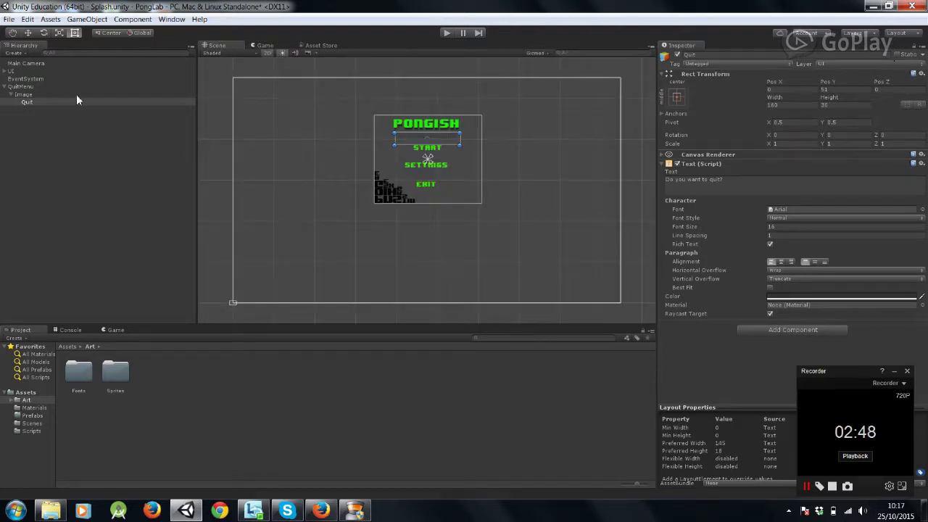
# Duplicate the Quit text element twice under the image.
pyautogui.click(48, 106)
pyautogui.hotkey('ctrl', 'd')
pyautogui.hotkey('ctrl', 'd')
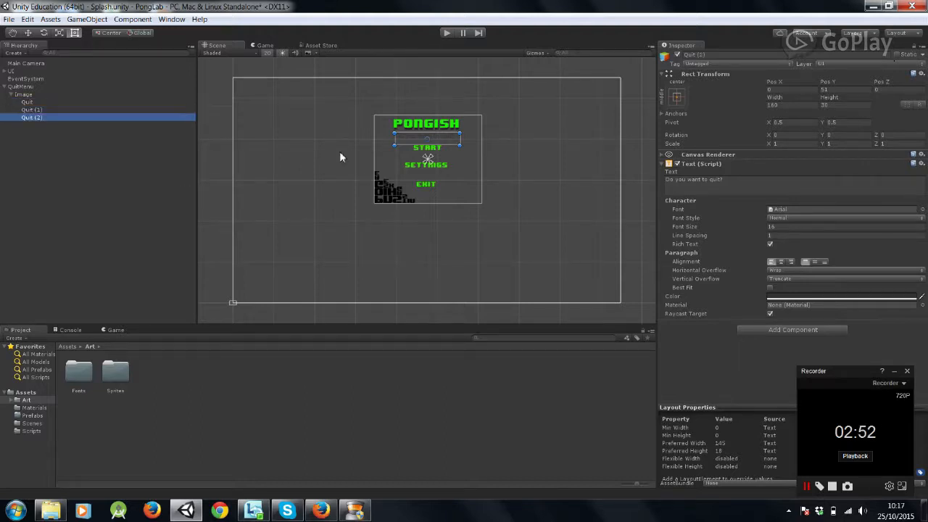
# Move the first Quit duplicate down and left to about X -50, Y -1.
pyautogui.click(46, 110)
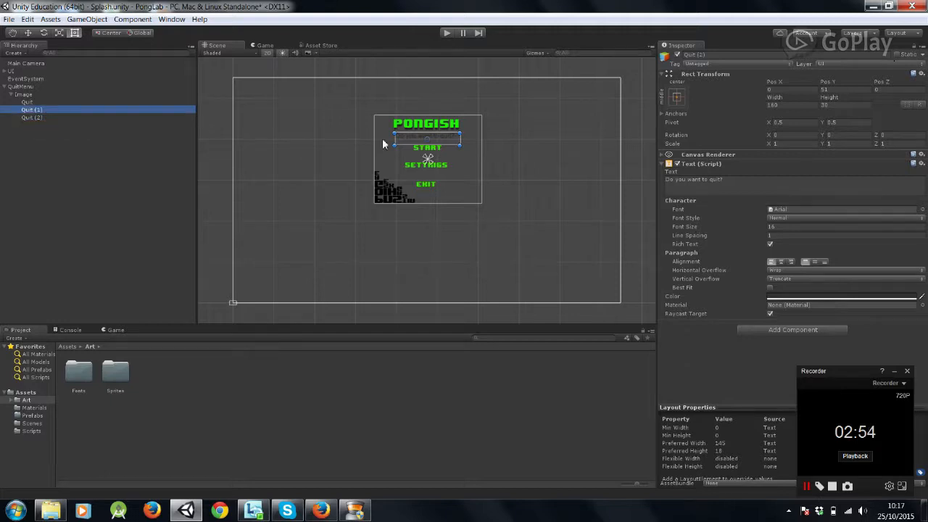
pyautogui.click(28, 32)
pyautogui.moveTo(429, 138); pyautogui.dragTo(447, 161)
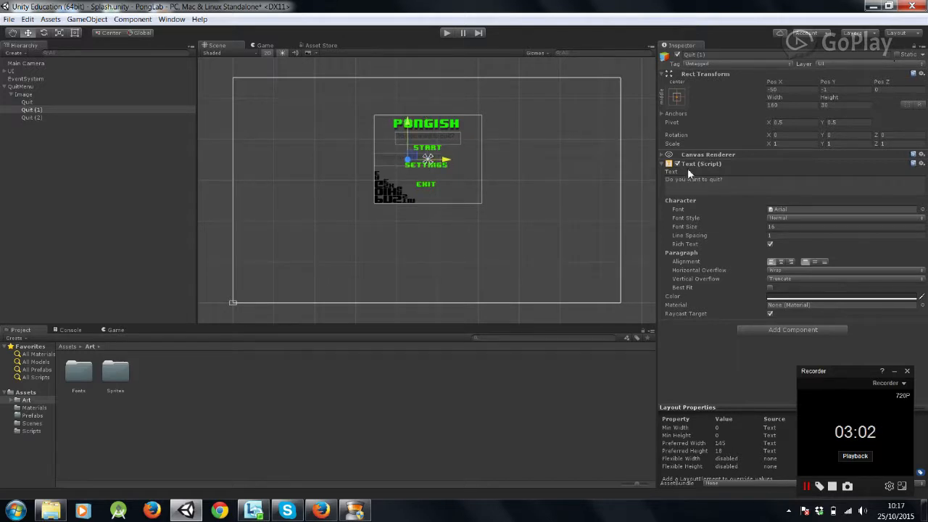
# Change the first duplicate's text to "Yes" and rename the element Yes.
pyautogui.click(732, 181)
pyautogui.write('Ye')
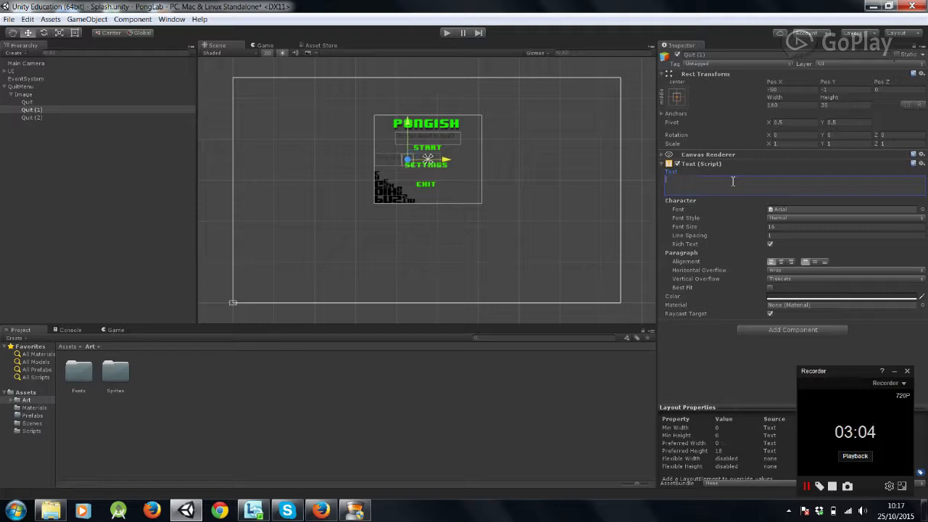
pyautogui.write('s')
pyautogui.click(529, 180)
pyautogui.click(387, 158)
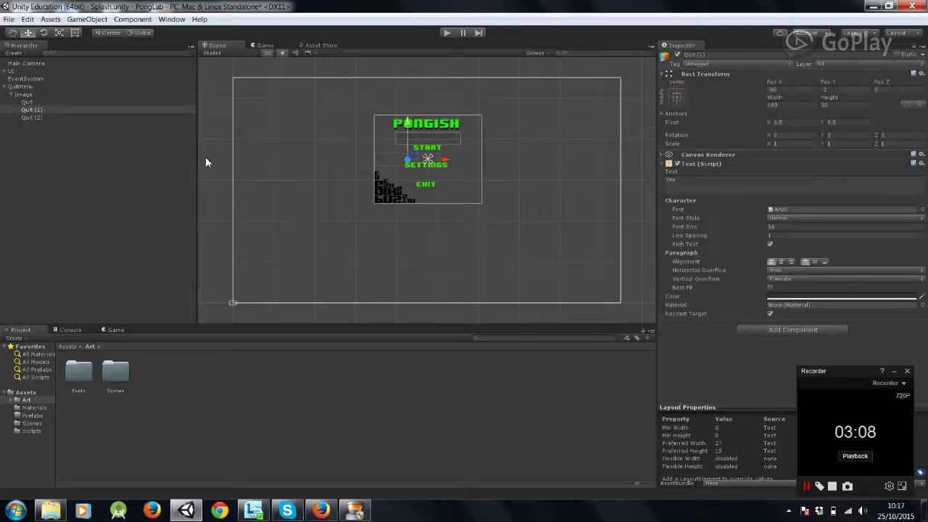
pyautogui.rightClick(41, 109)
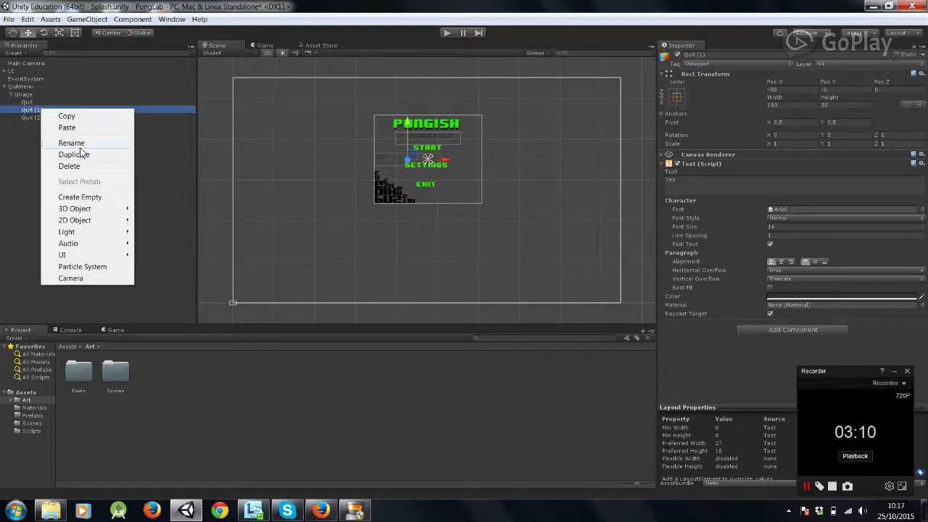
pyautogui.click(71, 143)
pyautogui.write('Yes')
pyautogui.click(75, 153)
# Rename the second Quit duplicate as No.
pyautogui.click(42, 118)
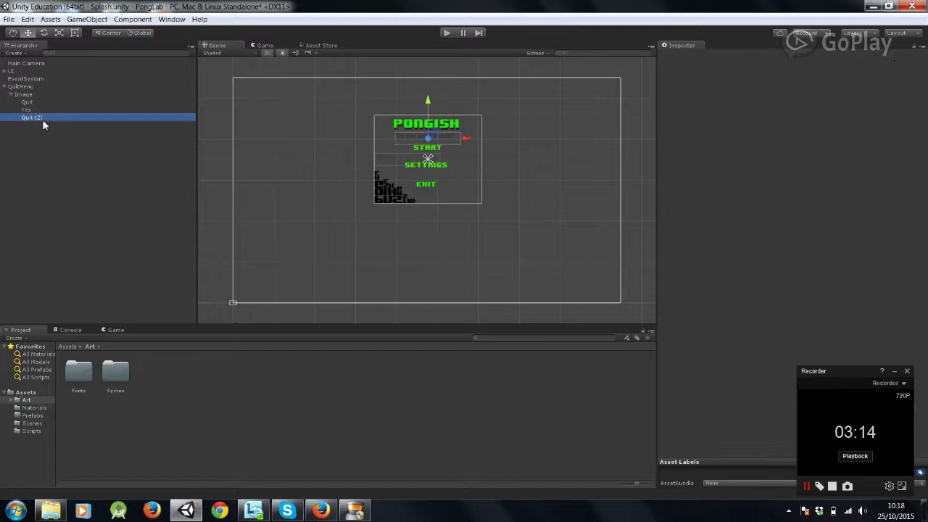
pyautogui.rightClick(42, 118)
pyautogui.click(74, 155)
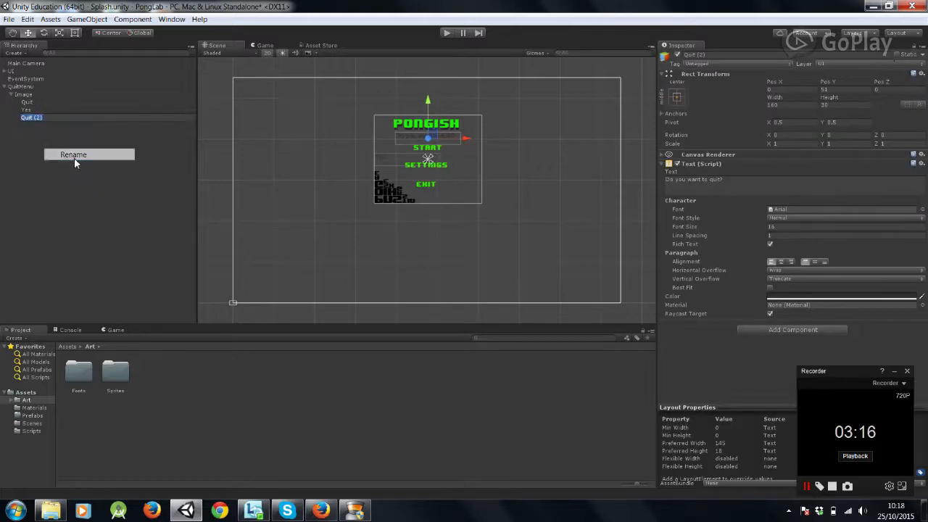
pyautogui.write('No')
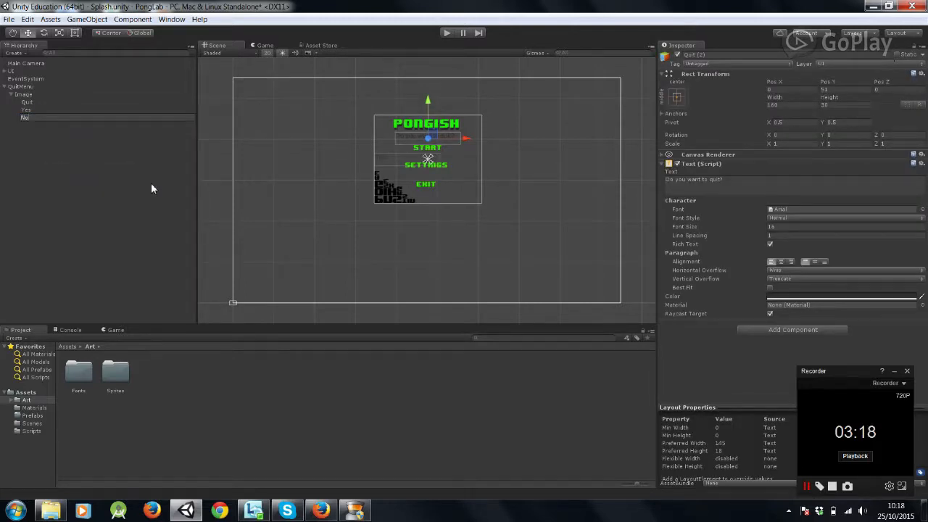
pyautogui.press('Return')
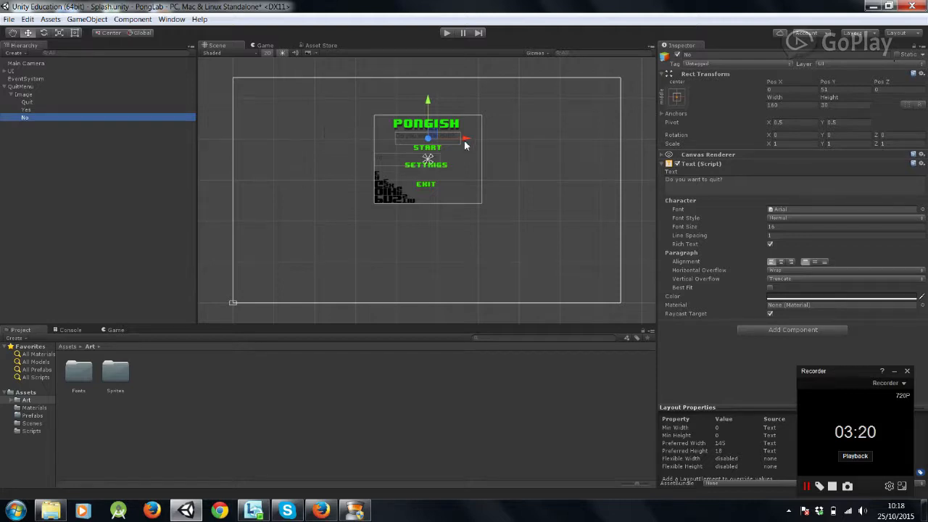
# Move the No element to about X 130, Y -1 and change its text to "No".
pyautogui.moveTo(428, 99); pyautogui.dragTo(428, 120)
pyautogui.moveTo(465, 157); pyautogui.dragTo(521, 159)
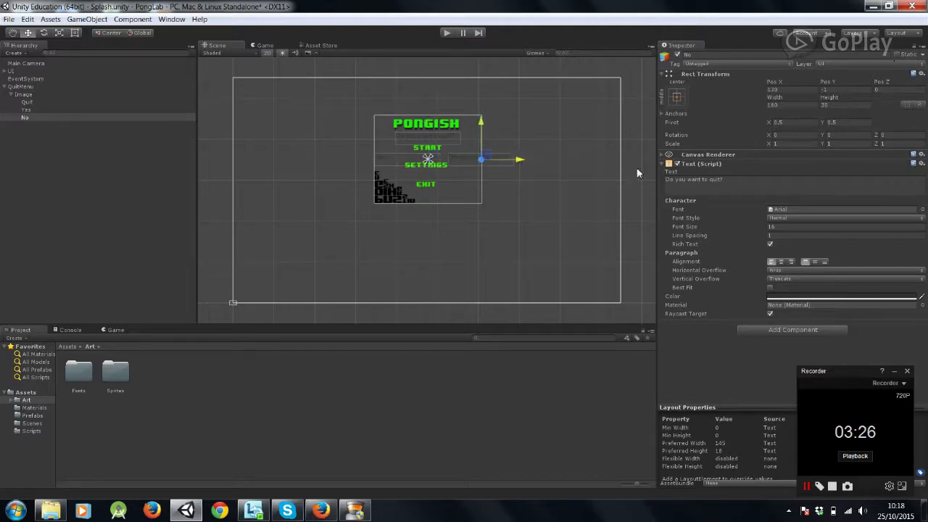
pyautogui.click(725, 179)
pyautogui.write('No')
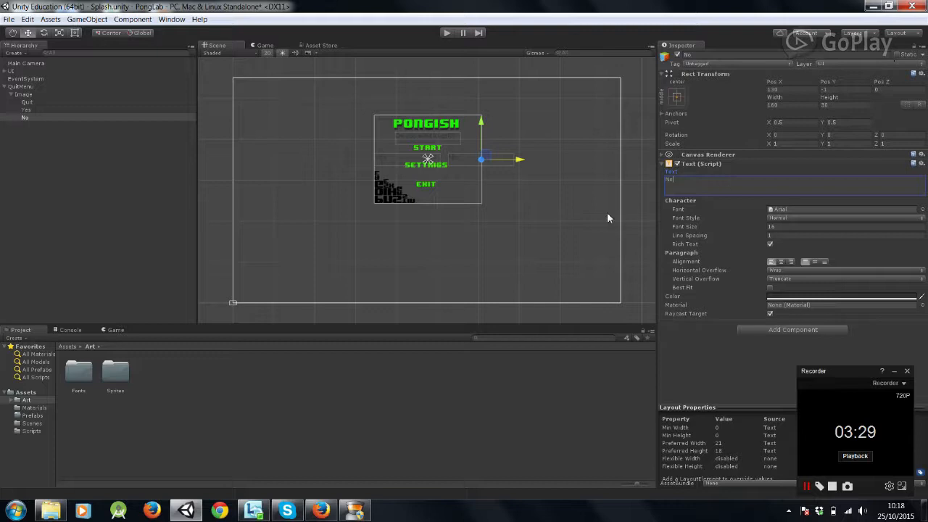
pyautogui.click(558, 202)
pyautogui.click(446, 156)
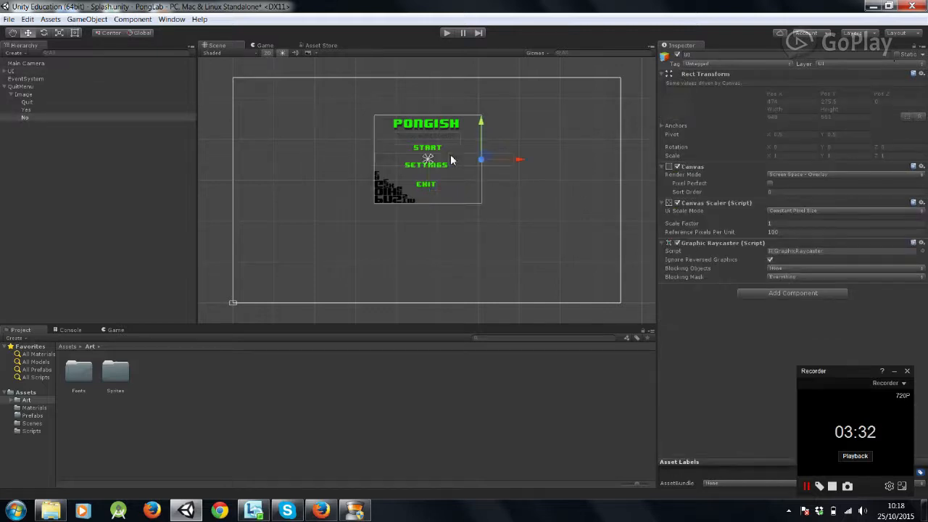
# Narrow the No text's box with the Rect tool so that it fits inside the image's right edge.
pyautogui.moveTo(528, 161); pyautogui.dragTo(532, 160)
pyautogui.click(74, 34)
pyautogui.moveTo(529, 172); pyautogui.dragTo(476, 166)
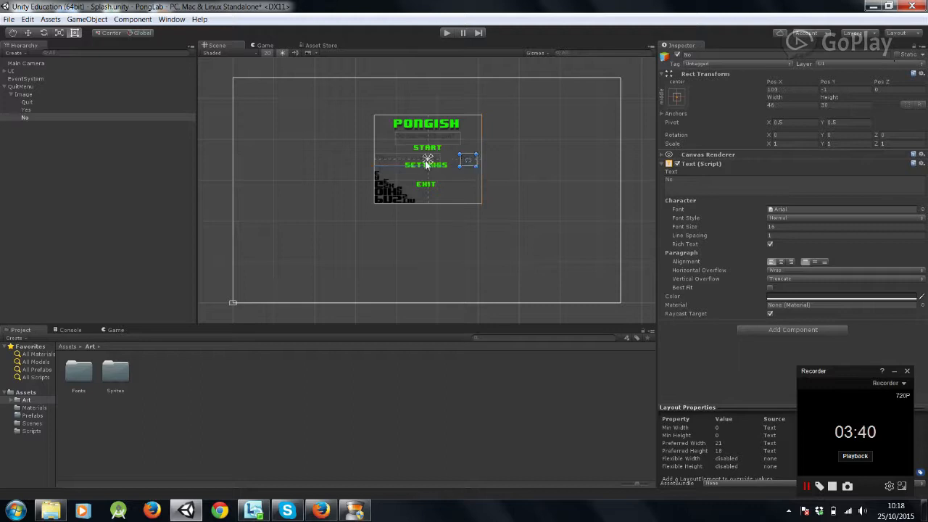
# Narrow the Yes text's box to about 56 wide against the image's left edge and check it in the game view.
pyautogui.click(392, 164)
pyautogui.click(382, 161)
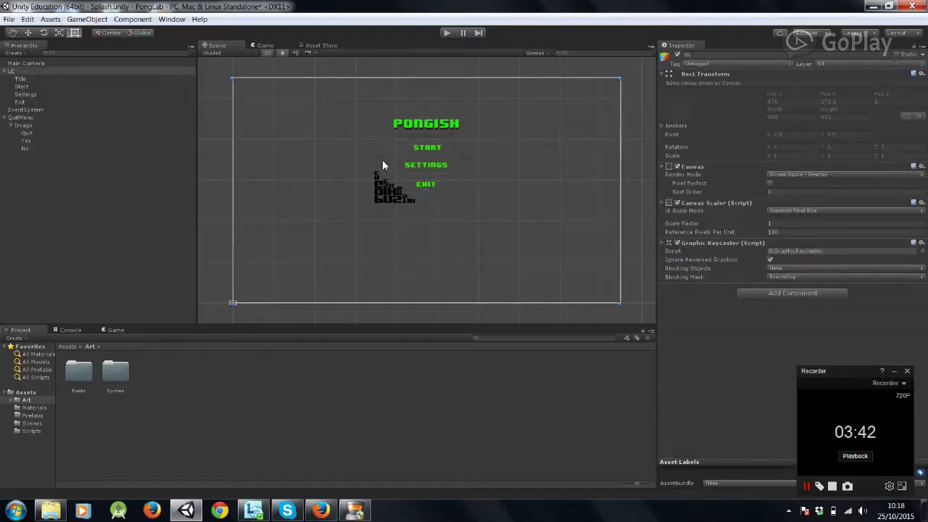
pyautogui.click(381, 157)
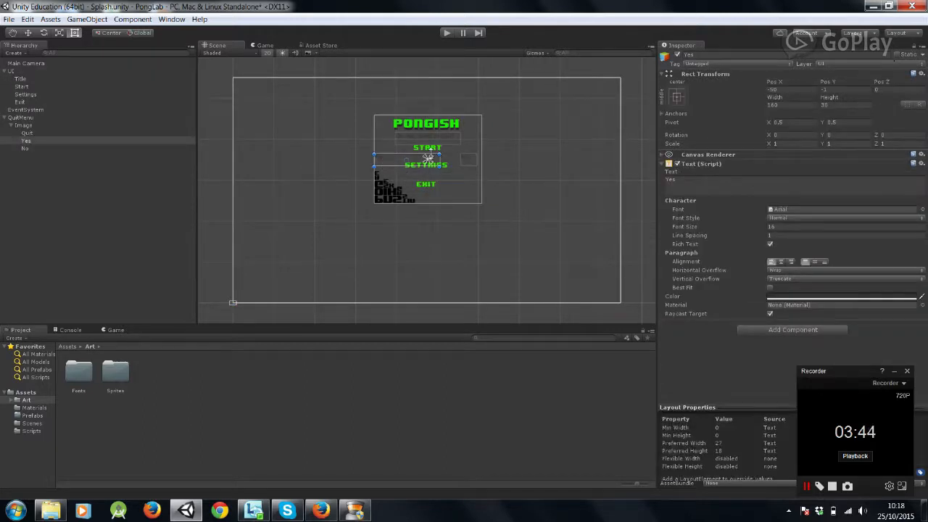
pyautogui.moveTo(444, 155); pyautogui.dragTo(398, 154)
pyautogui.click(268, 46)
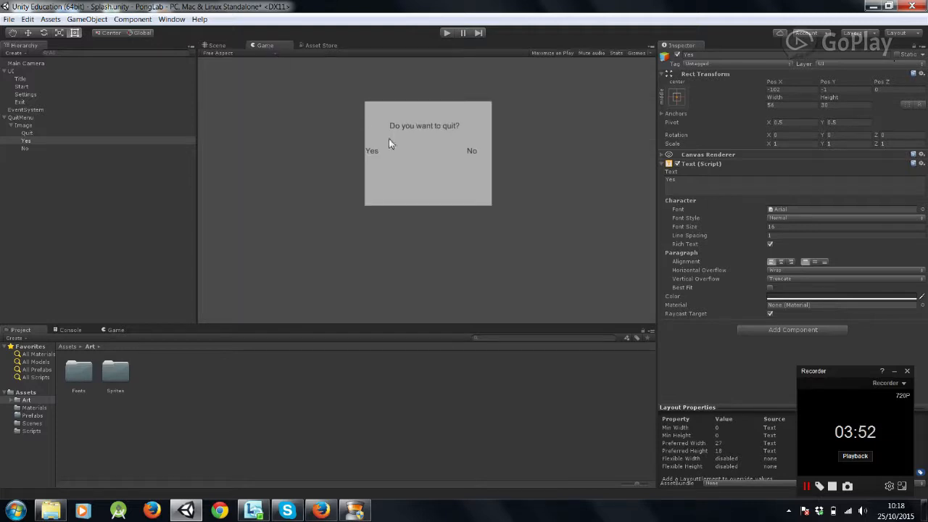
pyautogui.click(227, 46)
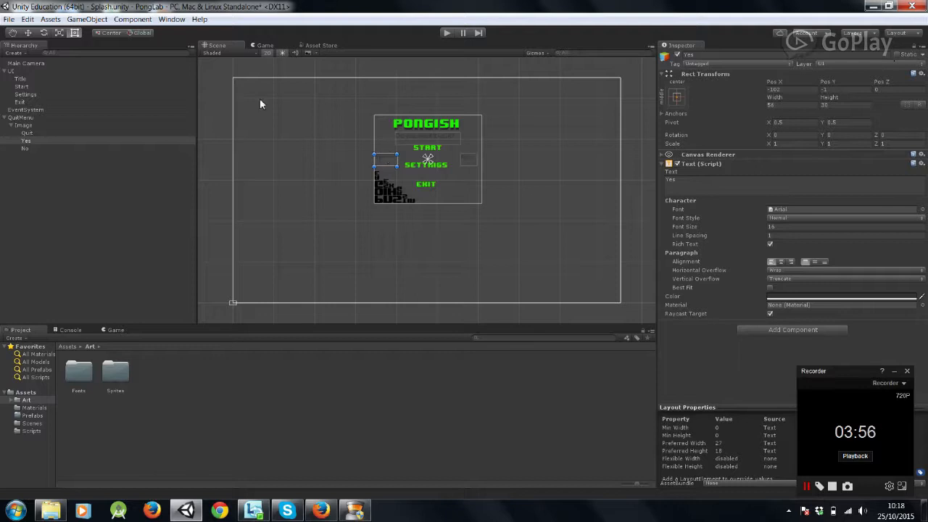
# Shift the Yes text right to about X -89 and check its placement in the game view.
pyautogui.click(27, 33)
pyautogui.moveTo(425, 161); pyautogui.dragTo(429, 161)
pyautogui.click(264, 46)
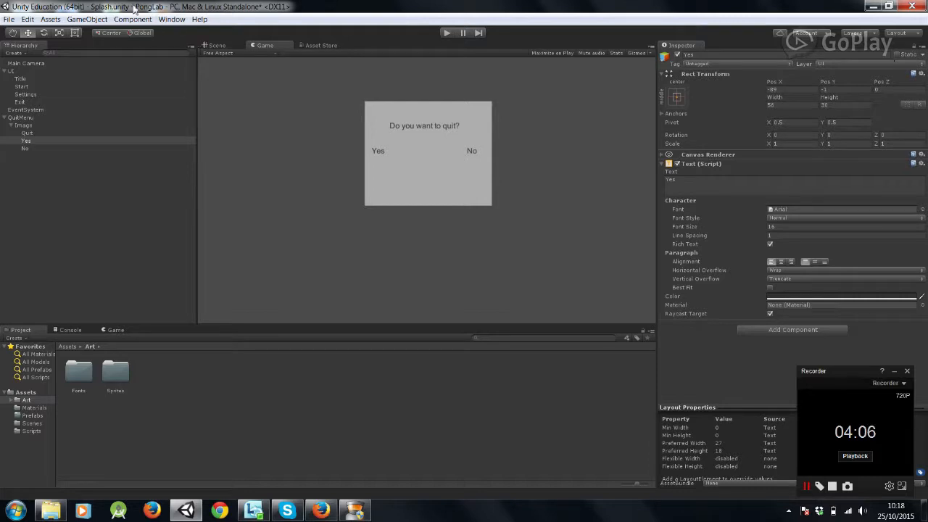
pyautogui.click(212, 45)
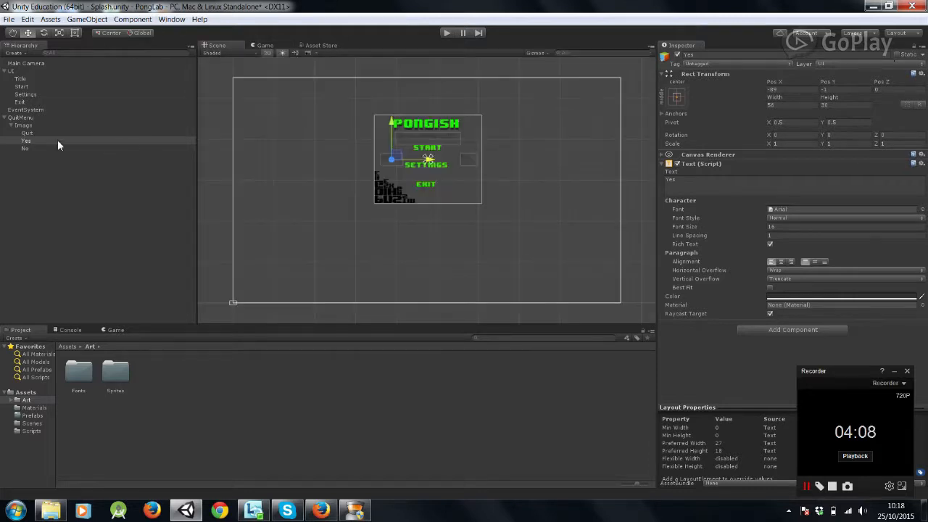
# Set the font style of the "Do you want to quit?" text to Bold and check it in the game view.
pyautogui.click(27, 134)
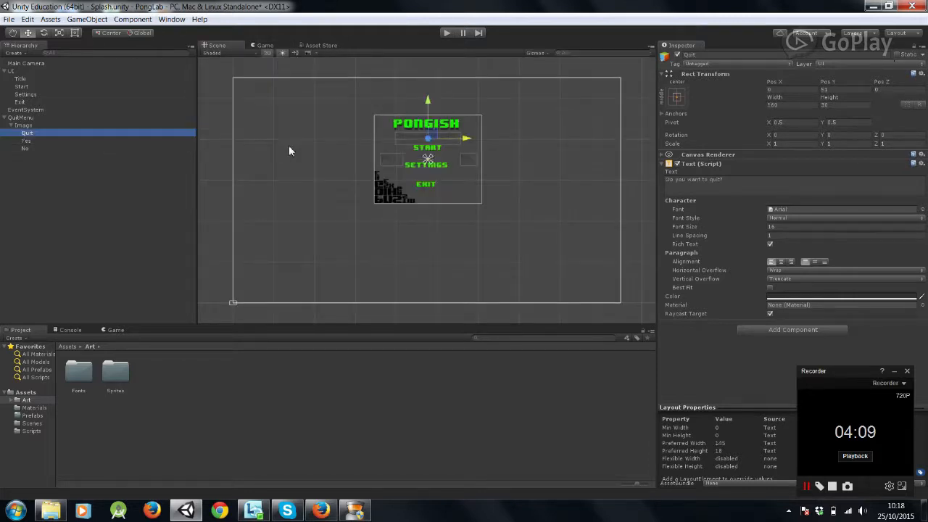
pyautogui.click(787, 217)
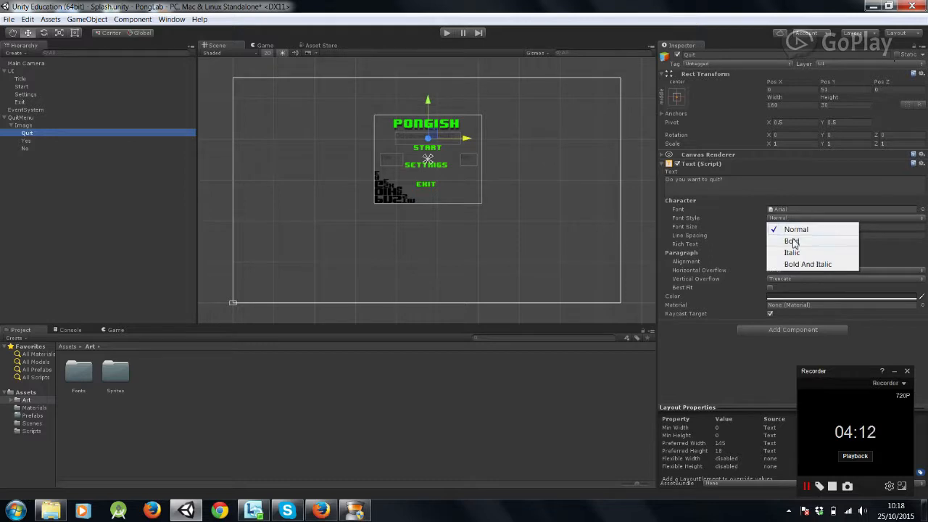
pyautogui.click(794, 242)
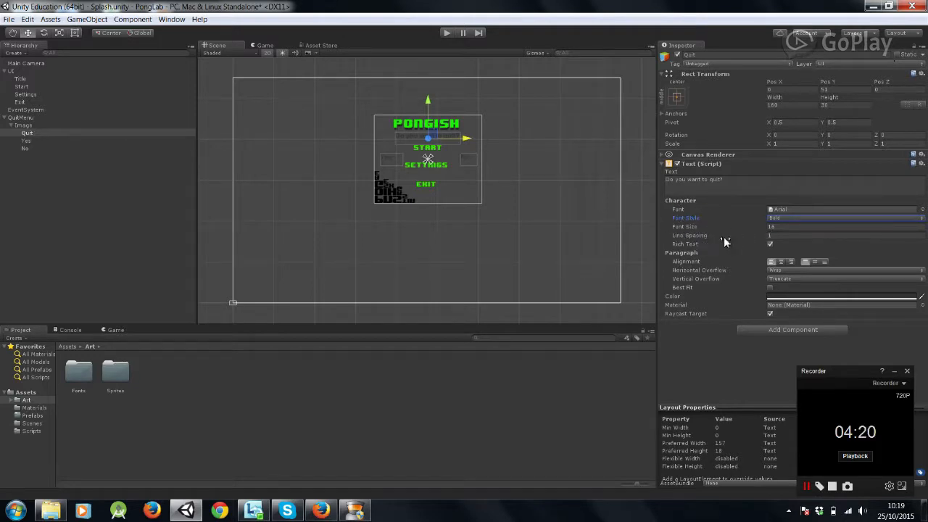
pyautogui.click(786, 219)
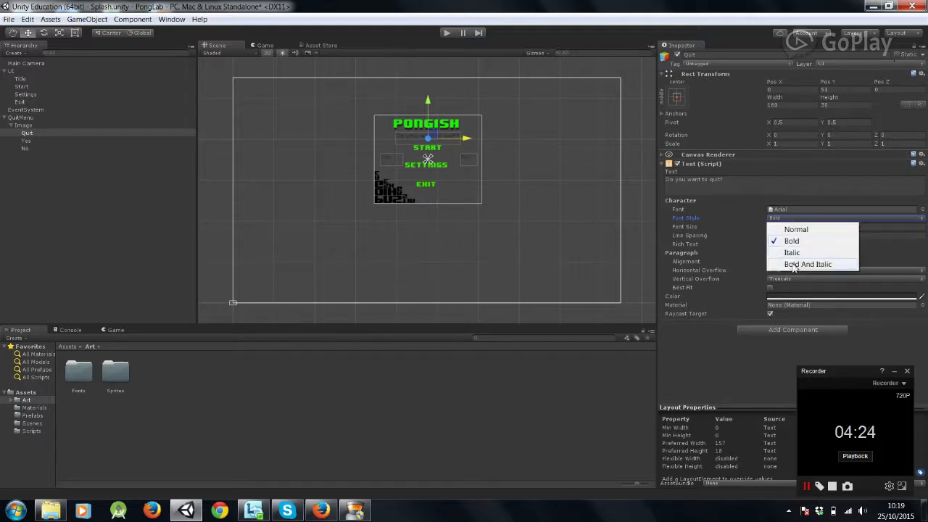
pyautogui.click(733, 216)
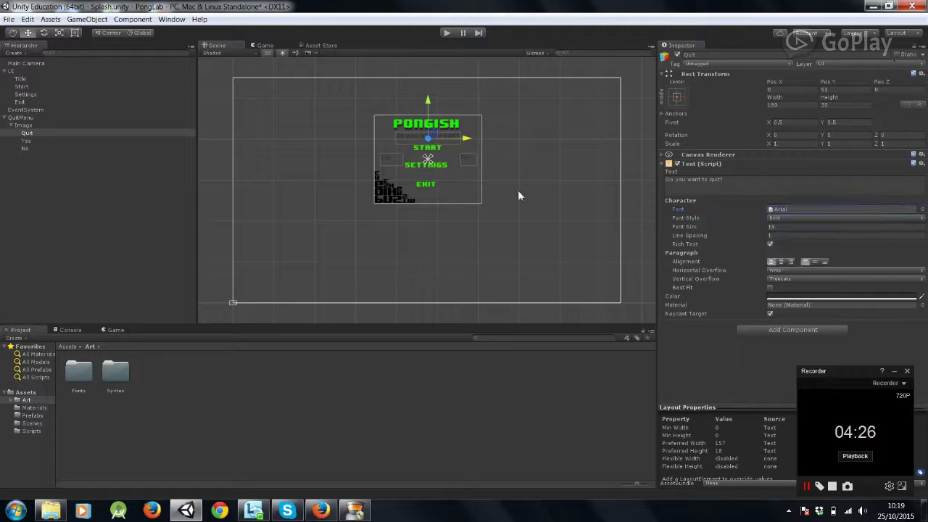
pyautogui.click(266, 46)
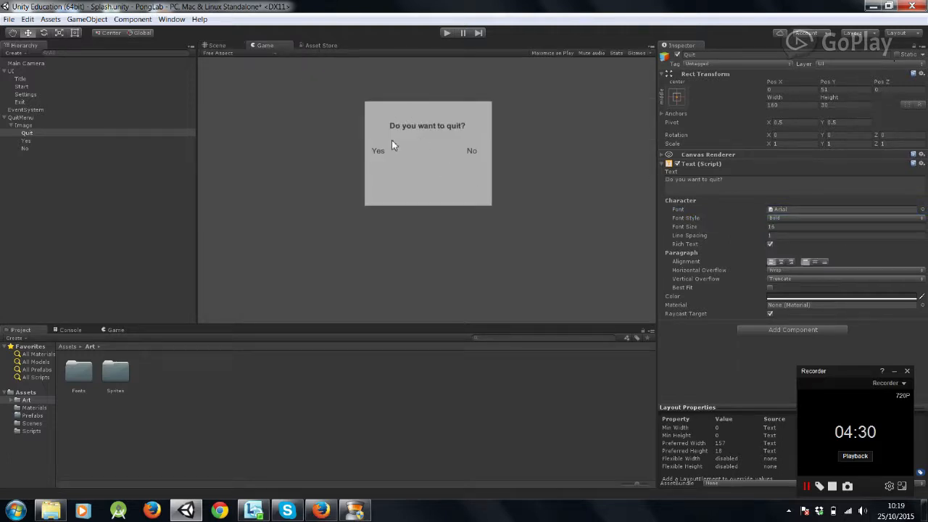
pyautogui.click(217, 46)
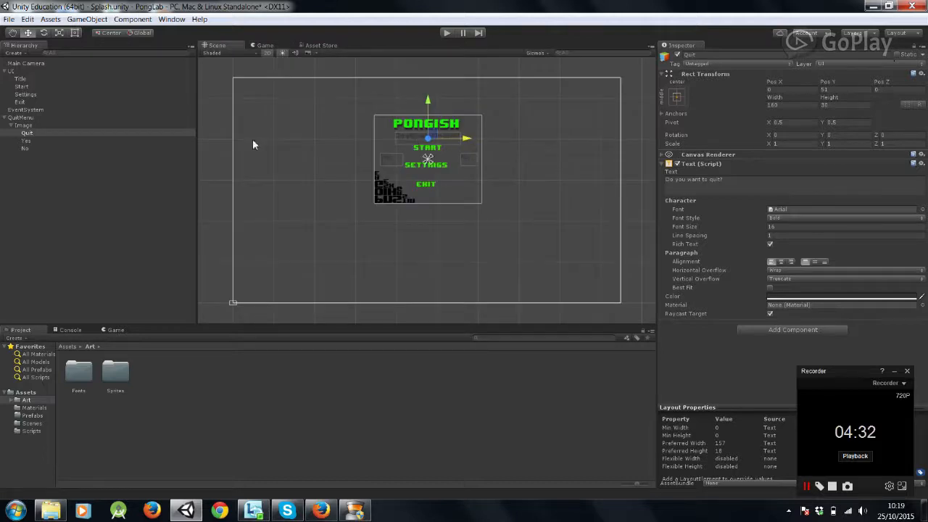
# Add a UI Button component to the Yes text of the quit menu.
pyautogui.click(51, 140)
pyautogui.click(45, 148)
pyautogui.click(44, 140)
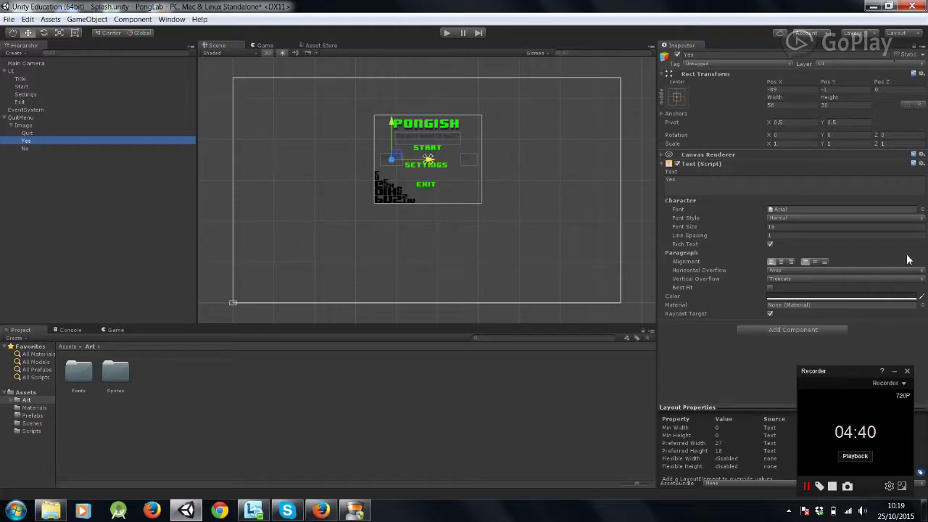
pyautogui.click(766, 352)
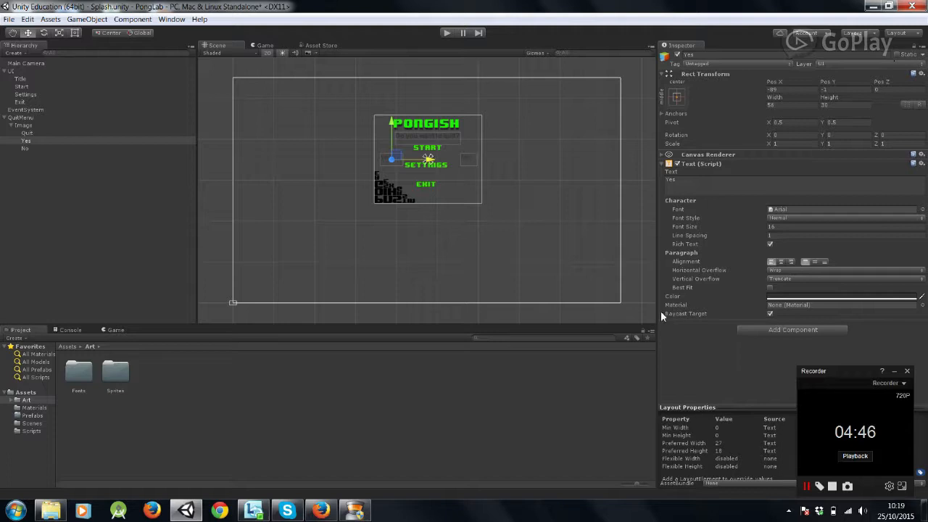
pyautogui.click(769, 330)
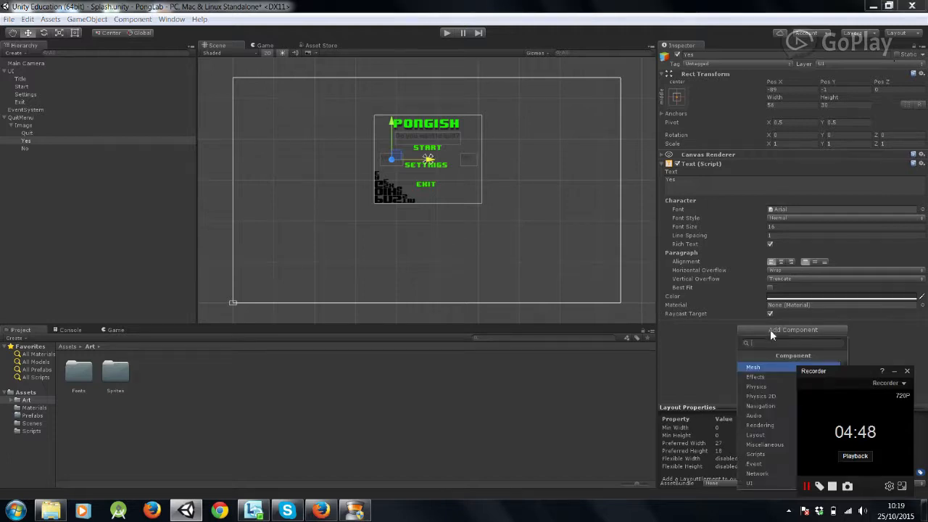
pyautogui.click(762, 484)
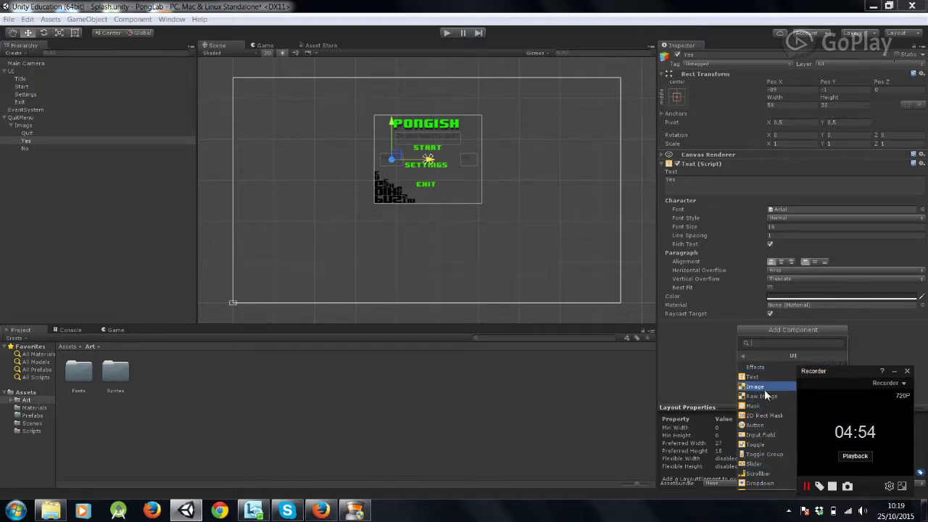
pyautogui.click(762, 430)
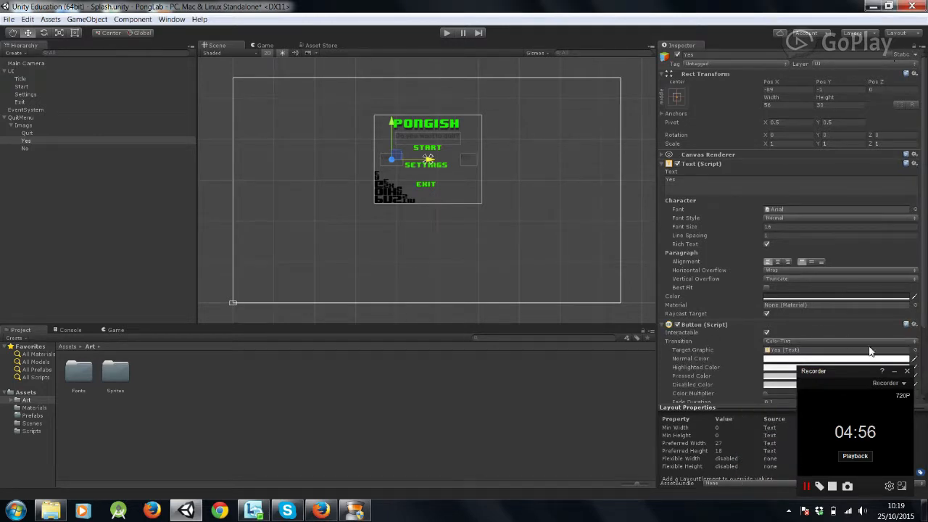
# Set the Yes button's highlighted color to red.
pyautogui.click(896, 371)
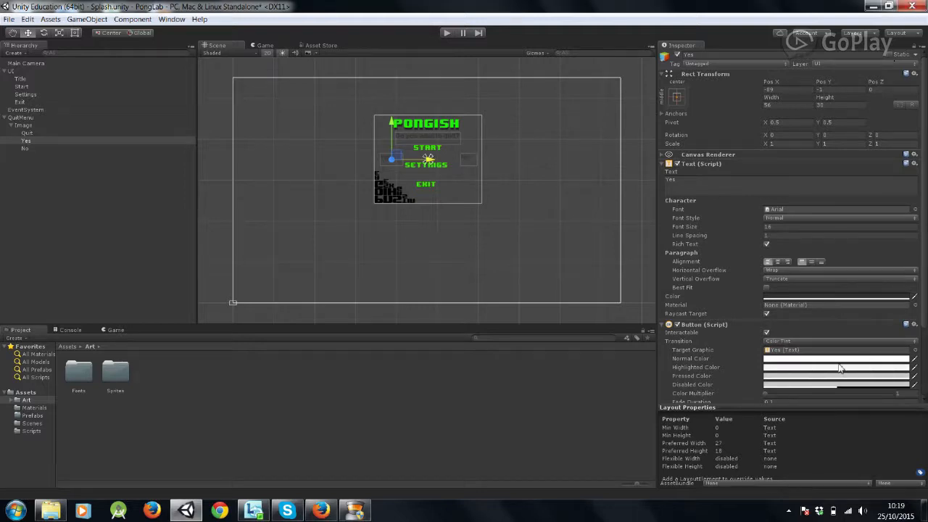
pyautogui.click(783, 371)
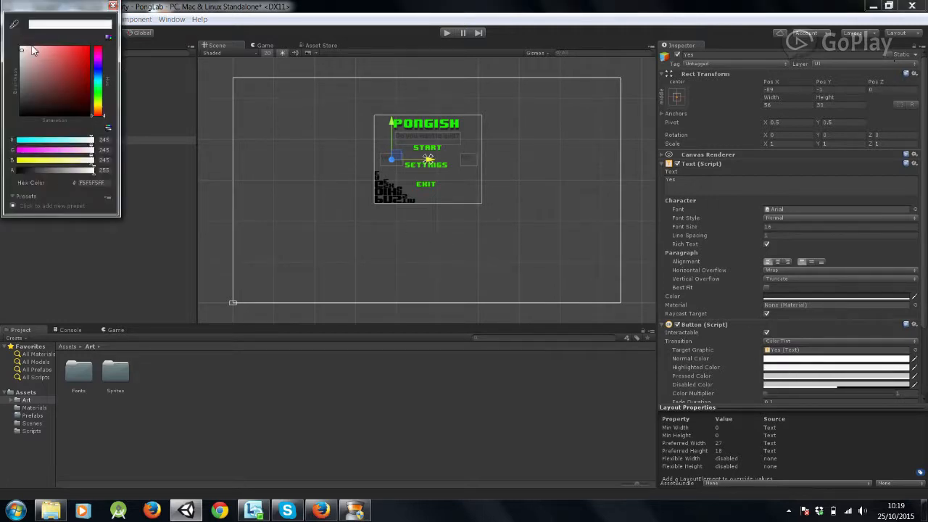
pyautogui.moveTo(22, 55); pyautogui.dragTo(90, 58)
pyautogui.click(112, 6)
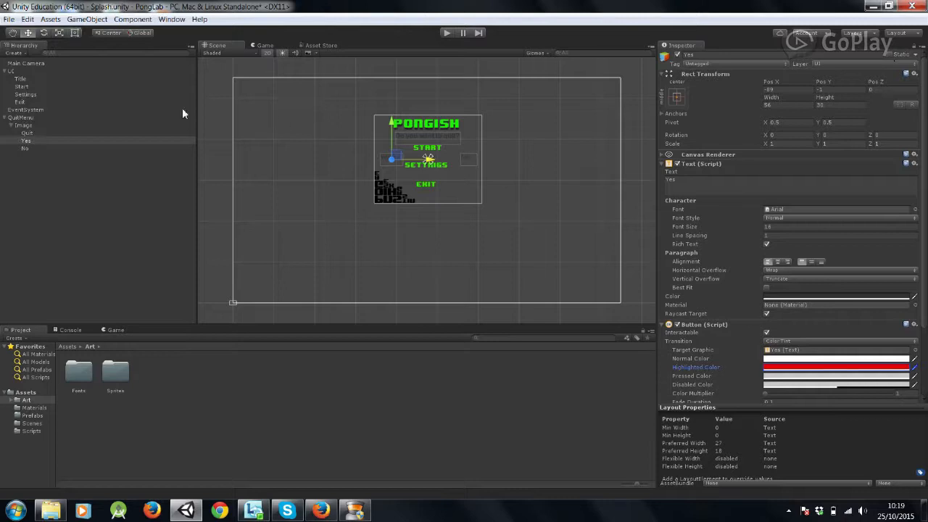
# Add a UI Button component to the No text of the quit menu.
pyautogui.click(35, 148)
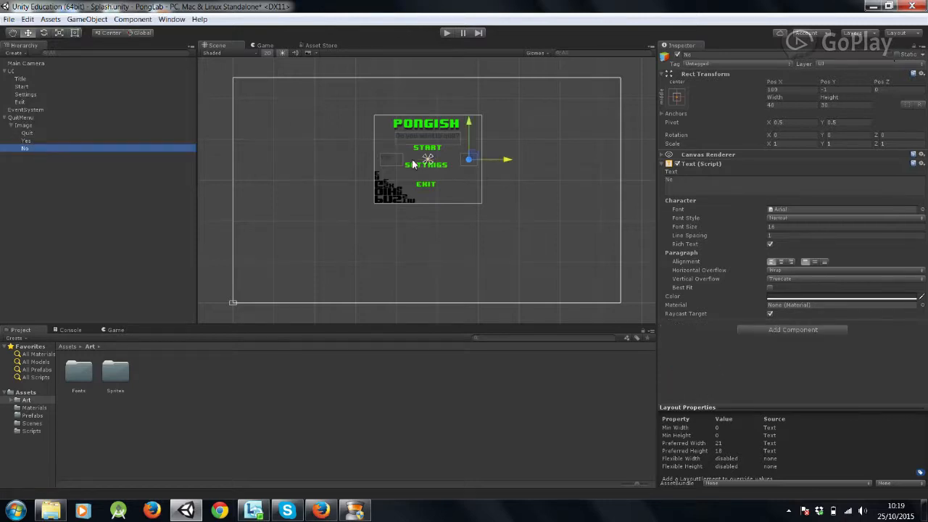
pyautogui.click(470, 169)
pyautogui.click(790, 330)
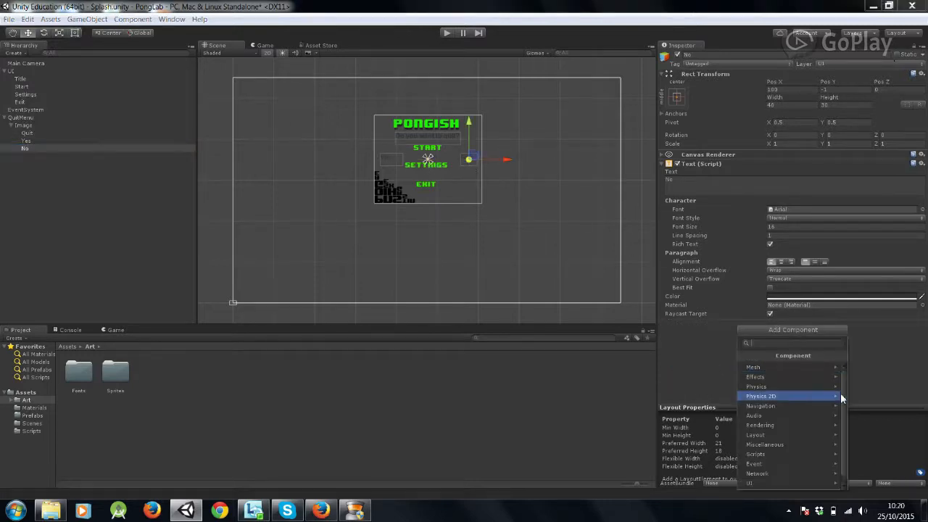
pyautogui.scroll(-1, 795, 454)
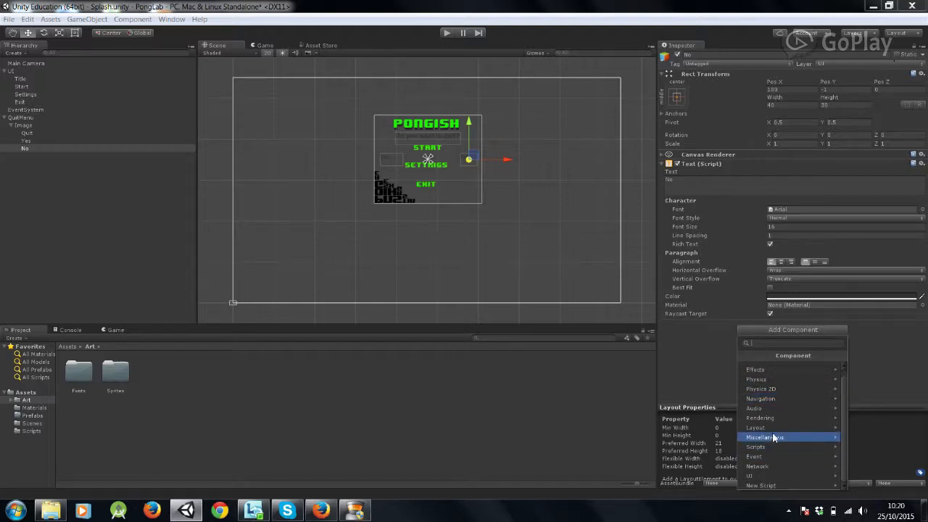
pyautogui.click(769, 475)
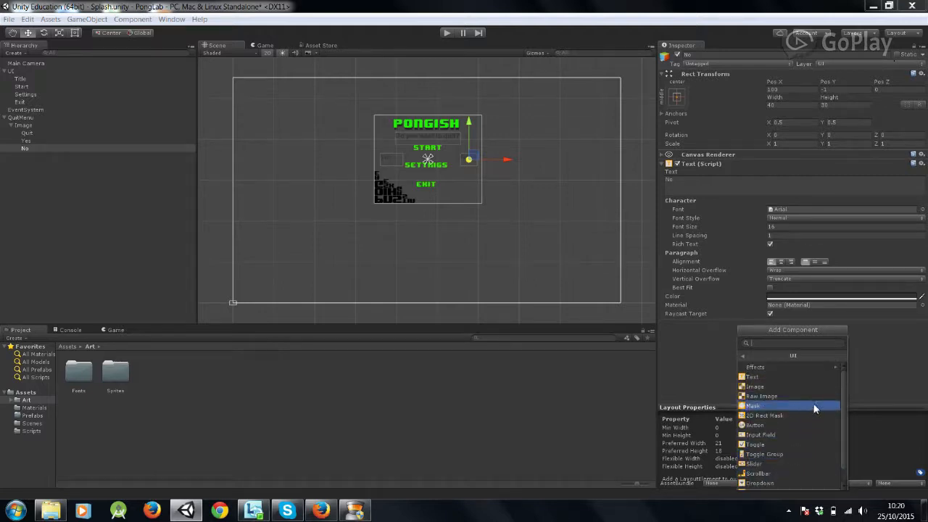
pyautogui.moveTo(840, 398); pyautogui.dragTo(842, 428)
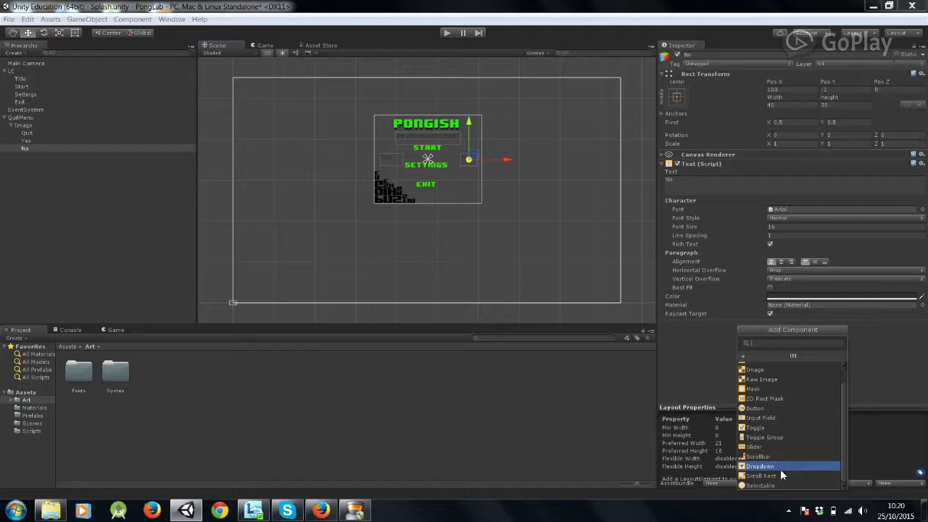
pyautogui.click(762, 408)
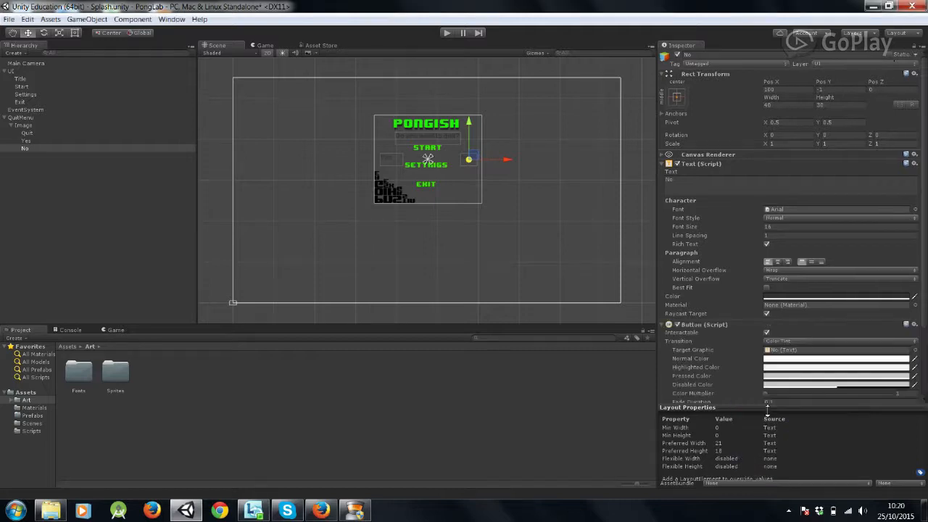
# Set the No button's highlighted color to red.
pyautogui.click(778, 370)
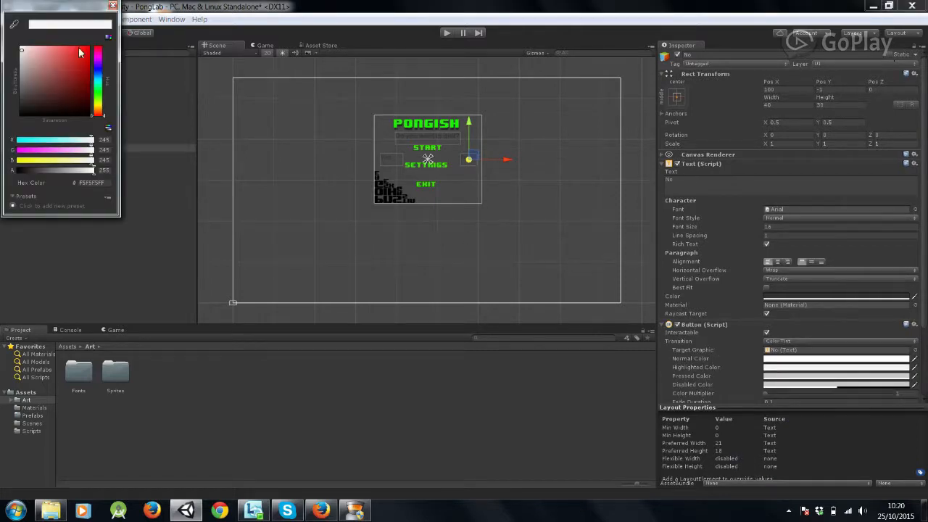
pyautogui.moveTo(24, 54); pyautogui.dragTo(98, 56)
pyautogui.click(112, 5)
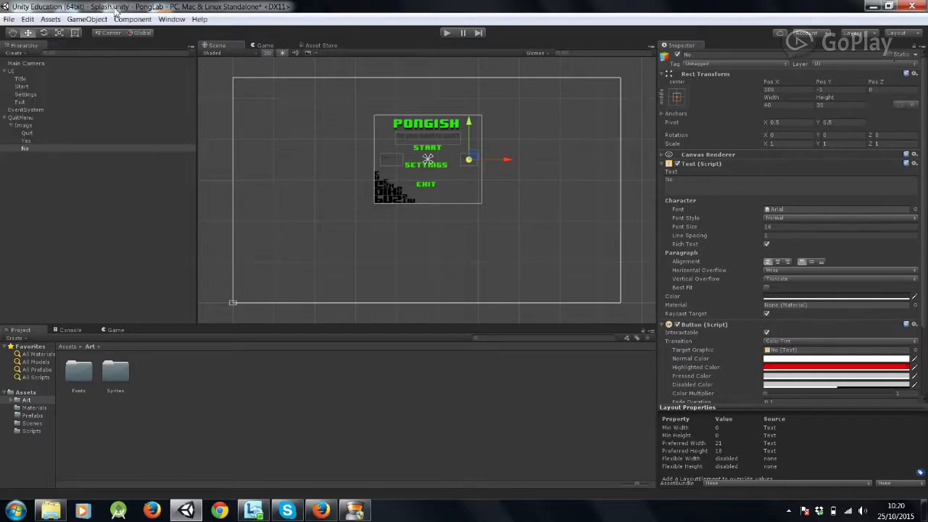
# Play the scene, check the quit menu and its Yes and No buttons in the game view, and stop playback.
pyautogui.click(272, 46)
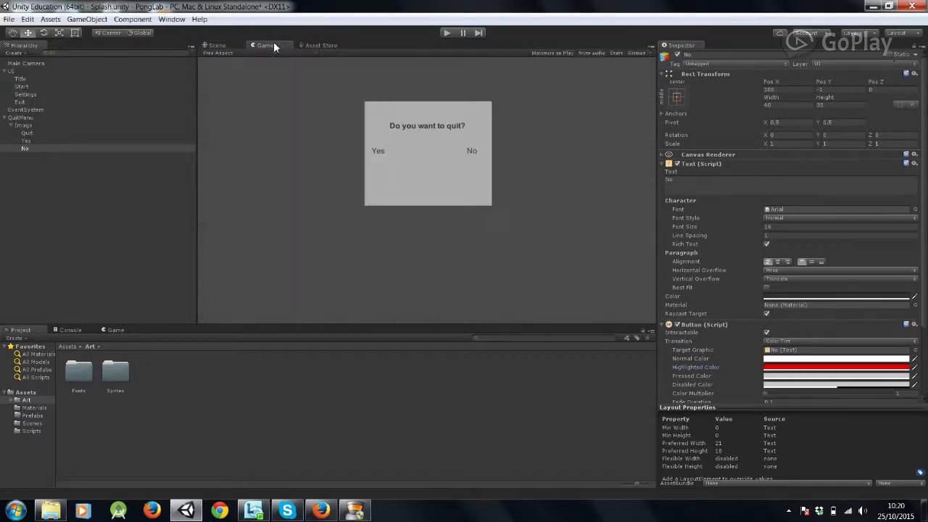
pyautogui.click(230, 48)
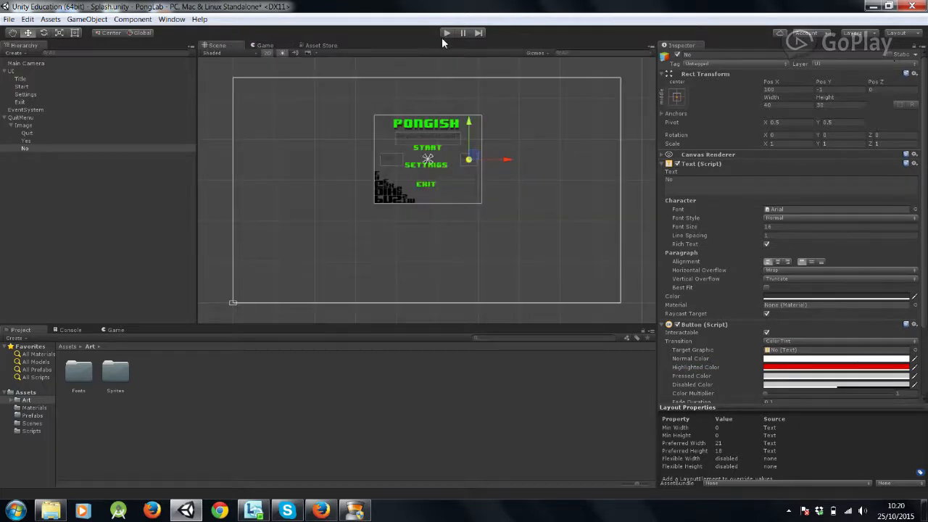
pyautogui.click(445, 35)
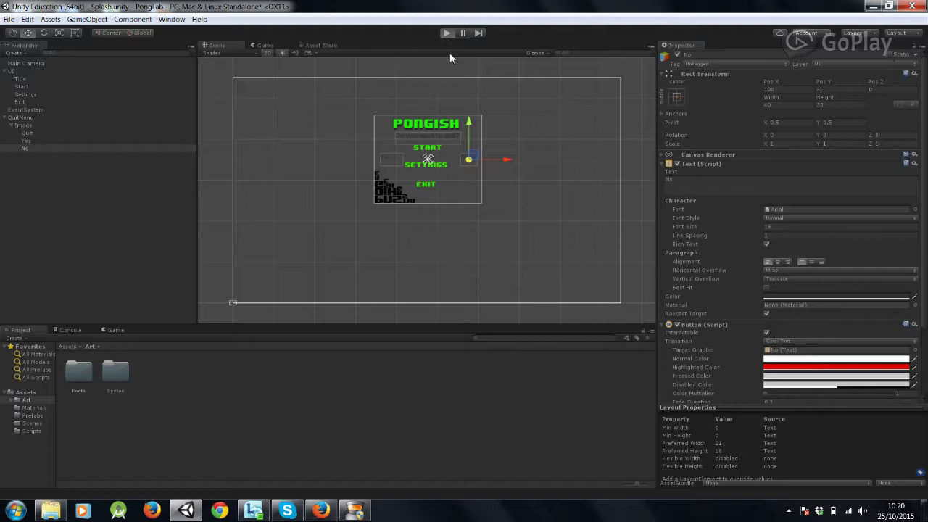
pyautogui.click(446, 34)
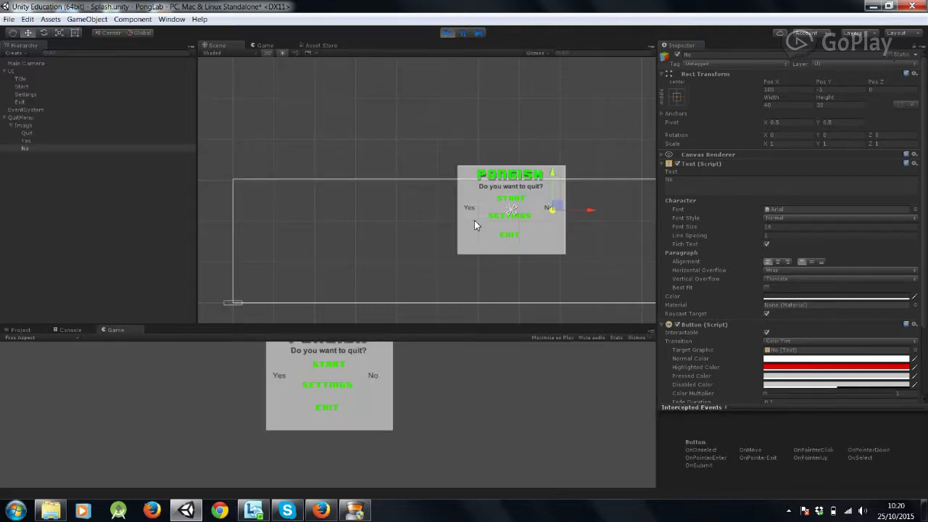
pyautogui.click(267, 45)
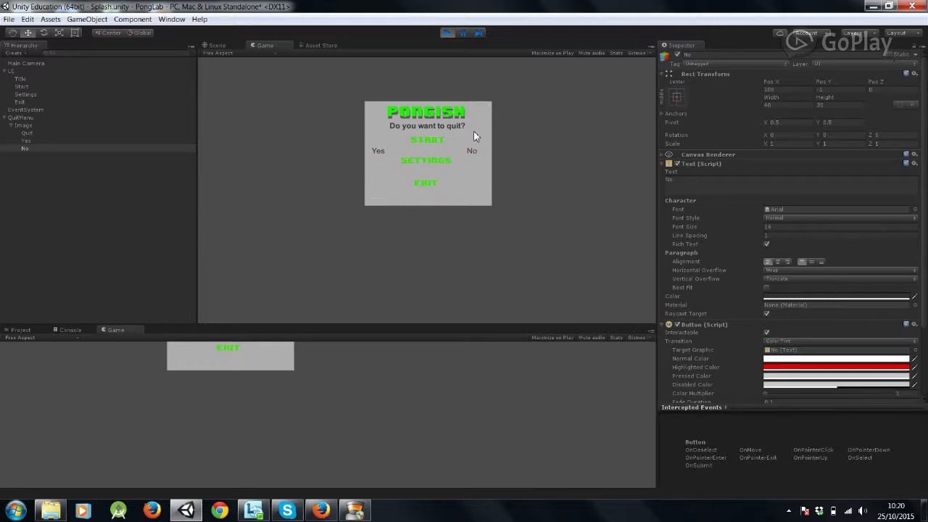
pyautogui.click(447, 33)
pyautogui.click(216, 46)
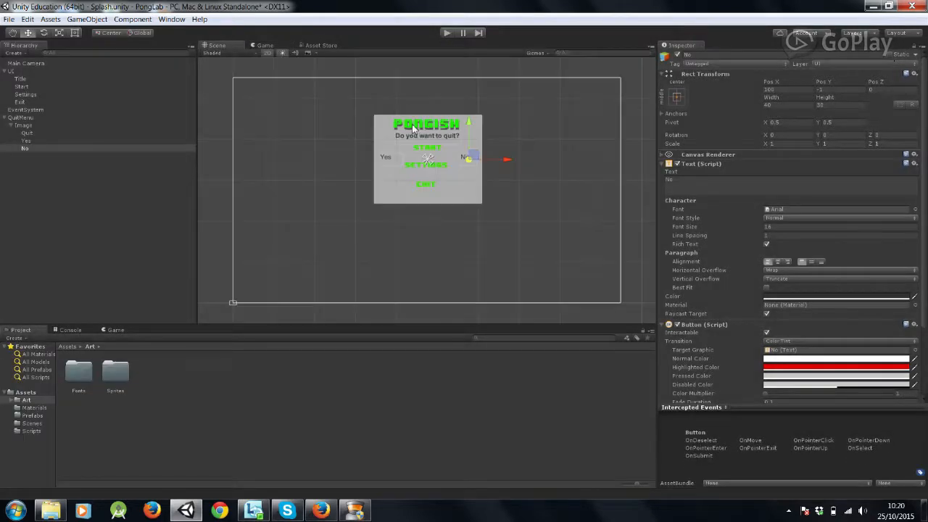
# Compare the UI and QuitMenu canvases and set the QuitMenu canvas's sort order to 1.
pyautogui.click(32, 117)
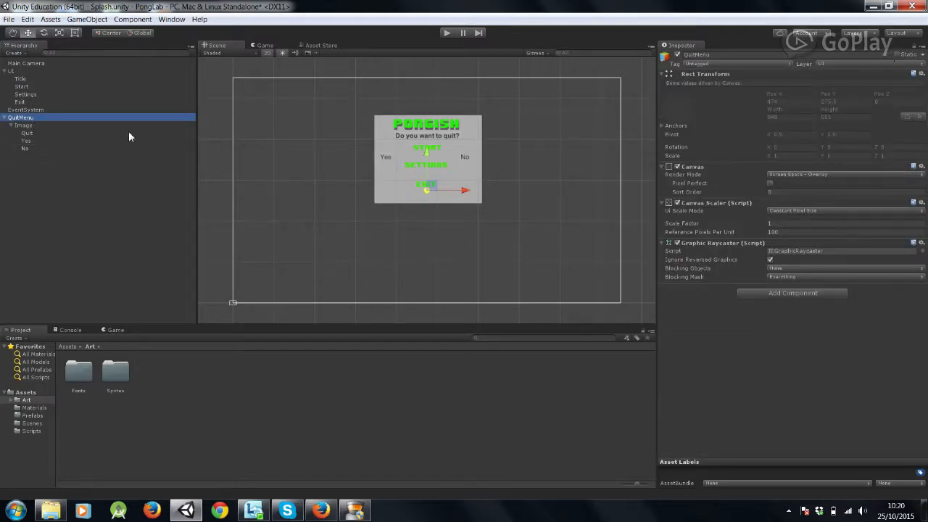
pyautogui.click(20, 71)
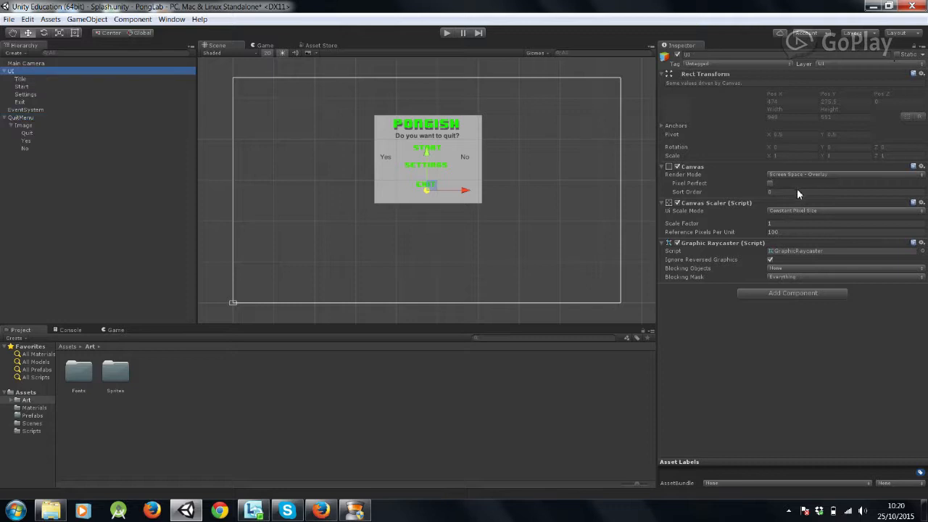
pyautogui.click(29, 118)
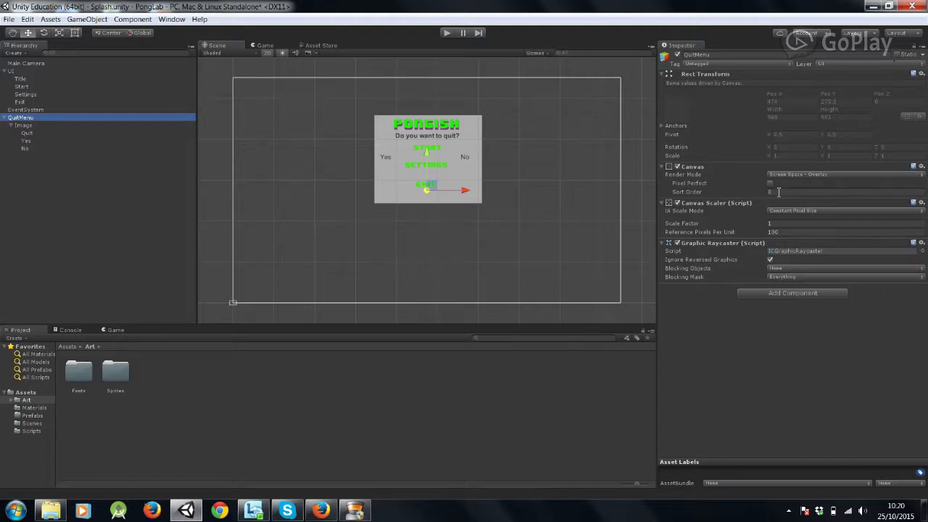
pyautogui.click(779, 192)
pyautogui.write('1')
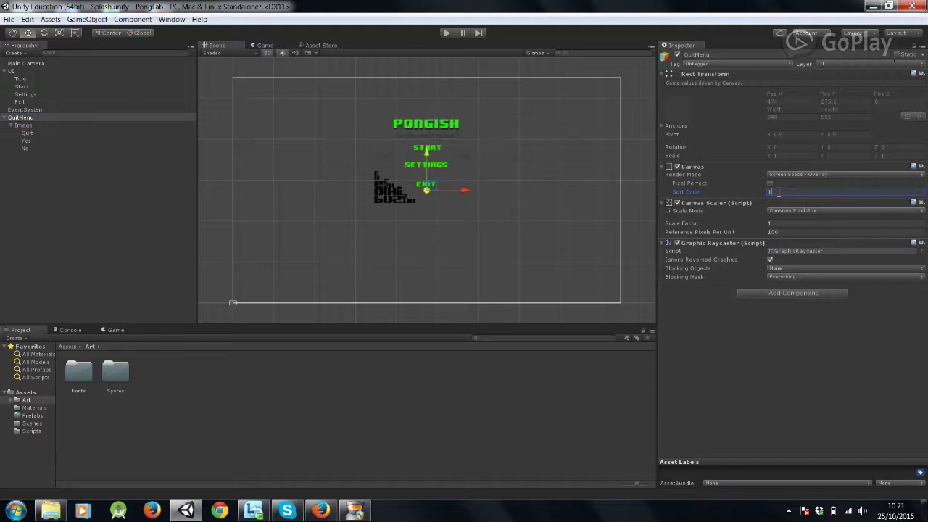
pyautogui.click(577, 237)
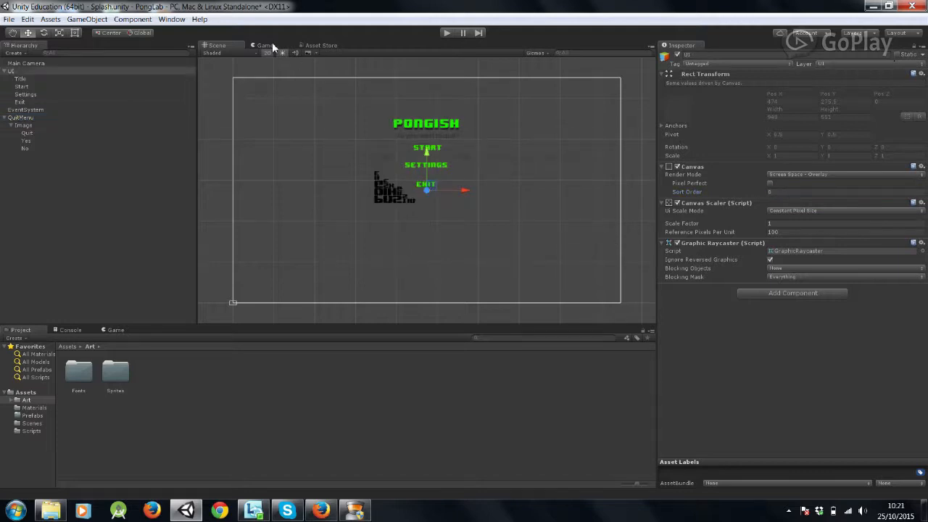
# Play the scene again to check the quit menu's layering over the main menu, stop playback and return to the scene view.
pyautogui.click(445, 34)
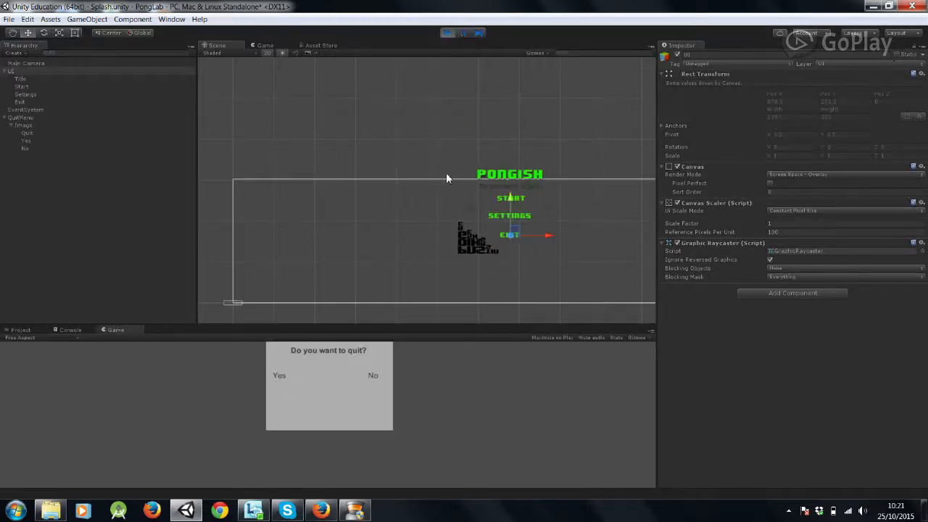
pyautogui.click(364, 144)
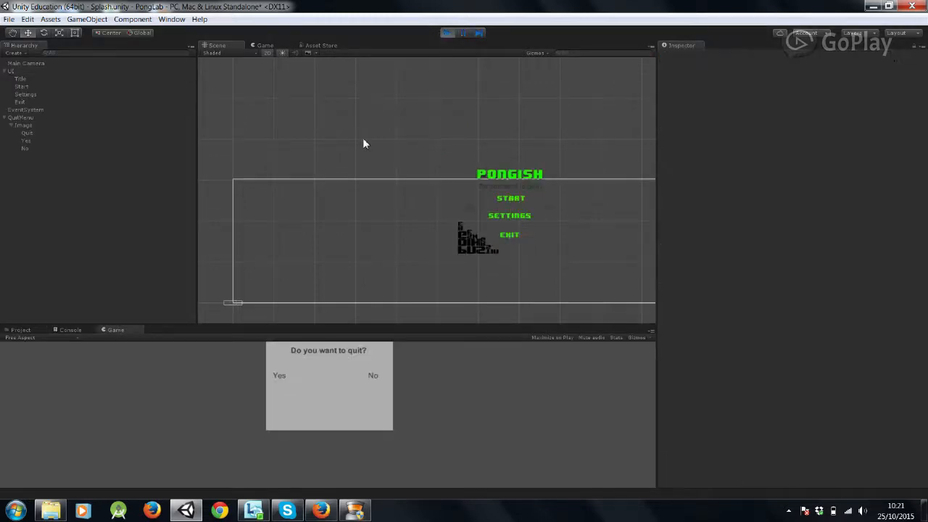
pyautogui.click(263, 46)
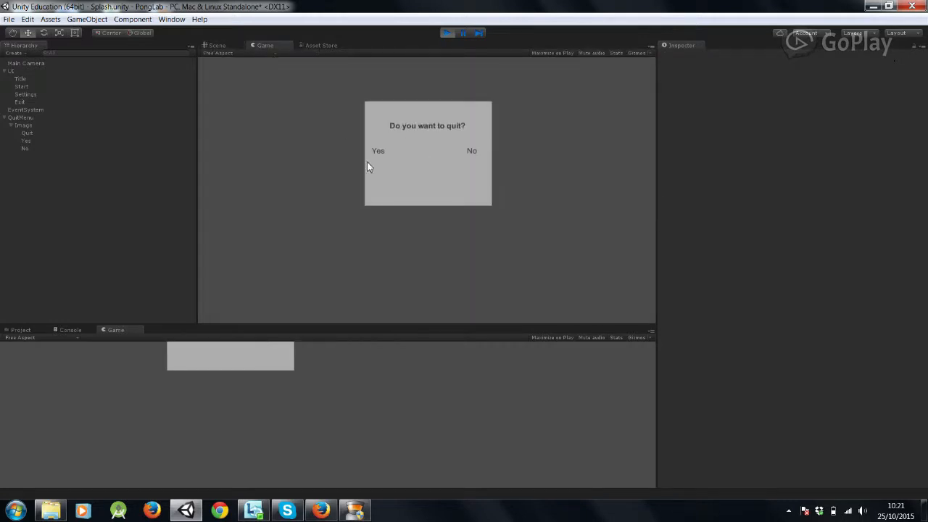
pyautogui.click(449, 36)
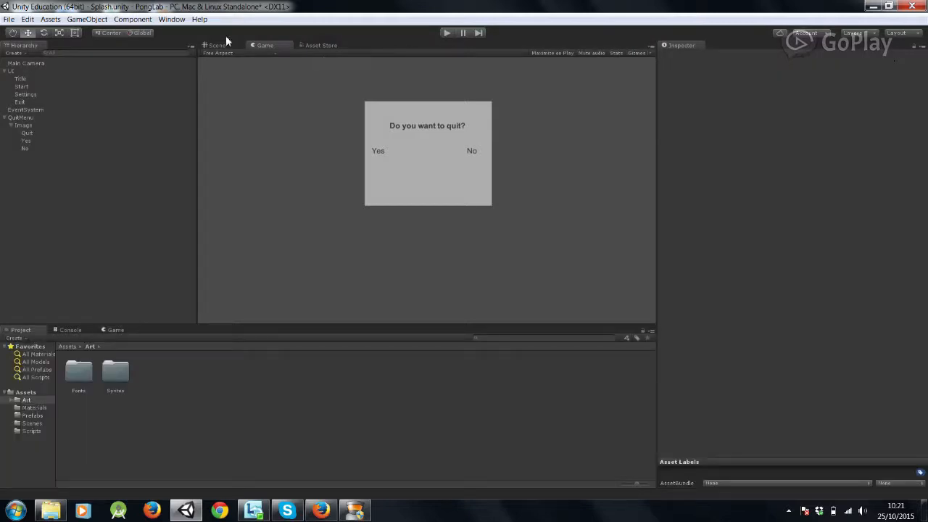
pyautogui.click(220, 45)
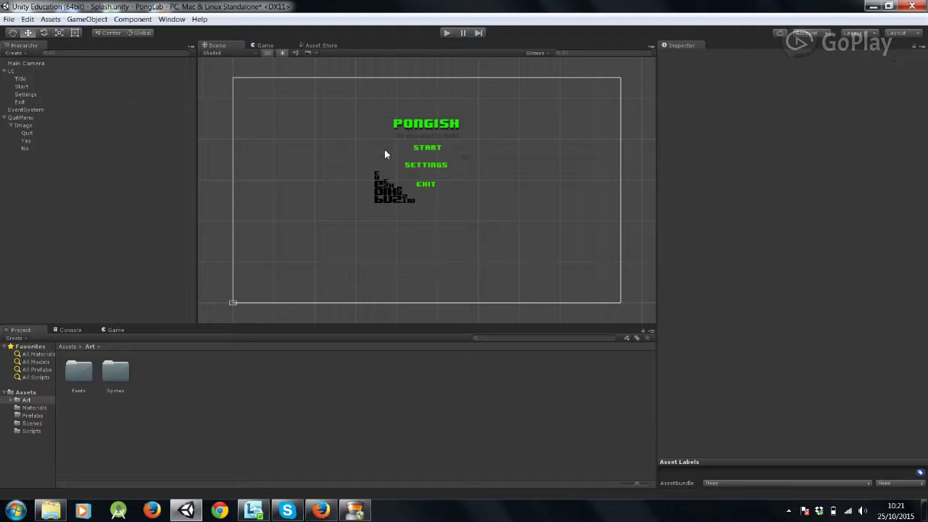
# Select MenuScript in the project's Scripts folder and examine its variables and functions for the quit menu.
pyautogui.click(29, 116)
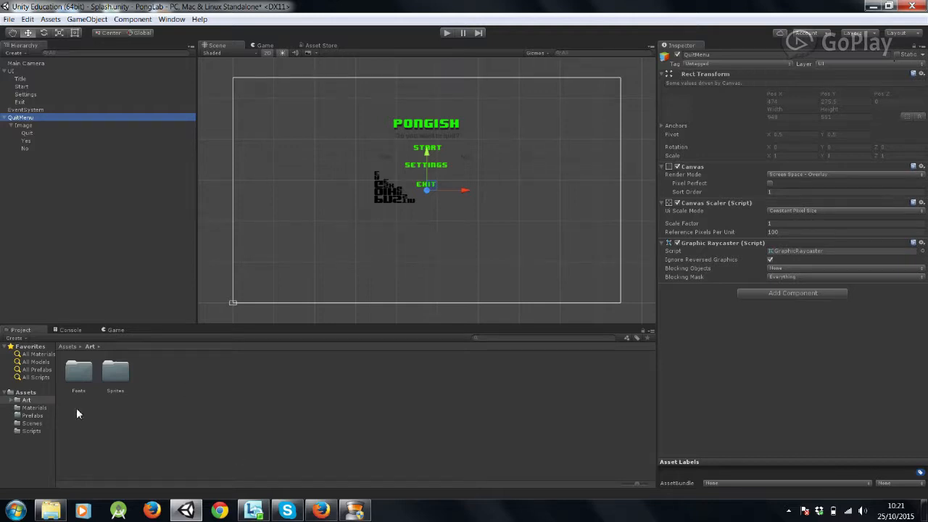
pyautogui.click(36, 430)
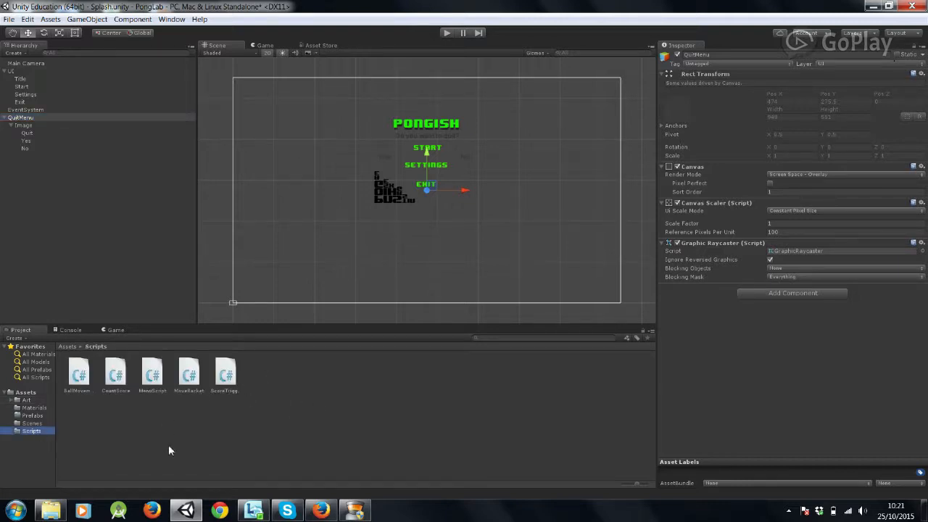
pyautogui.click(151, 385)
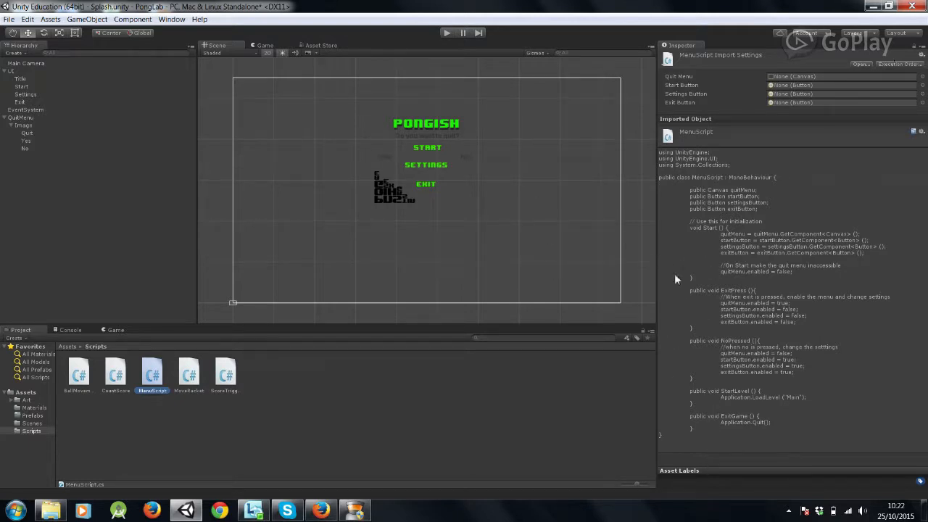
# Attach MenuScript to the UI canvas as a component and show the canvas's properties.
pyautogui.click(11, 71)
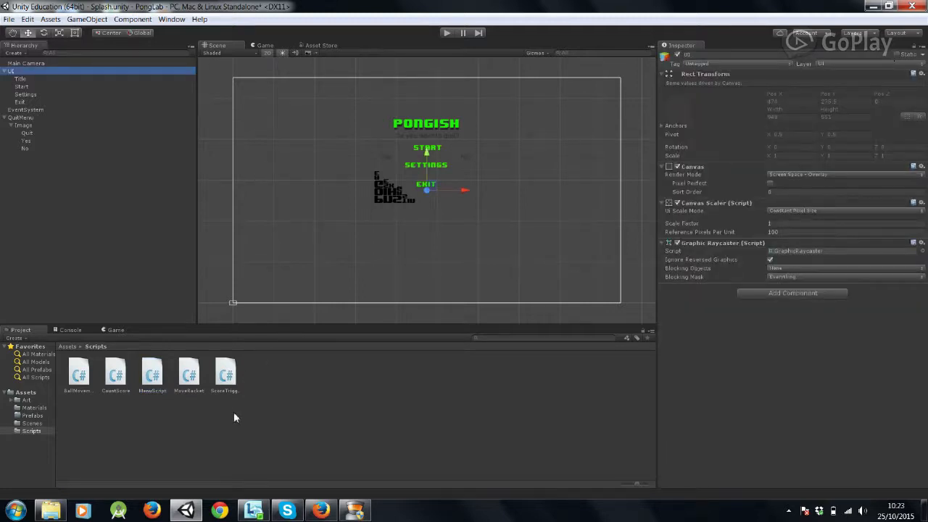
pyautogui.click(153, 376)
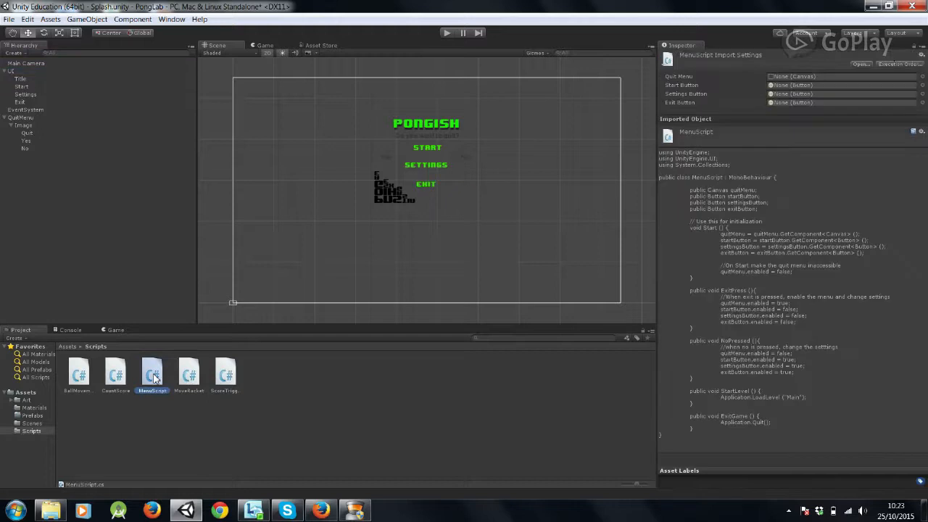
pyautogui.moveTo(153, 377); pyautogui.dragTo(14, 75)
pyautogui.click(12, 71)
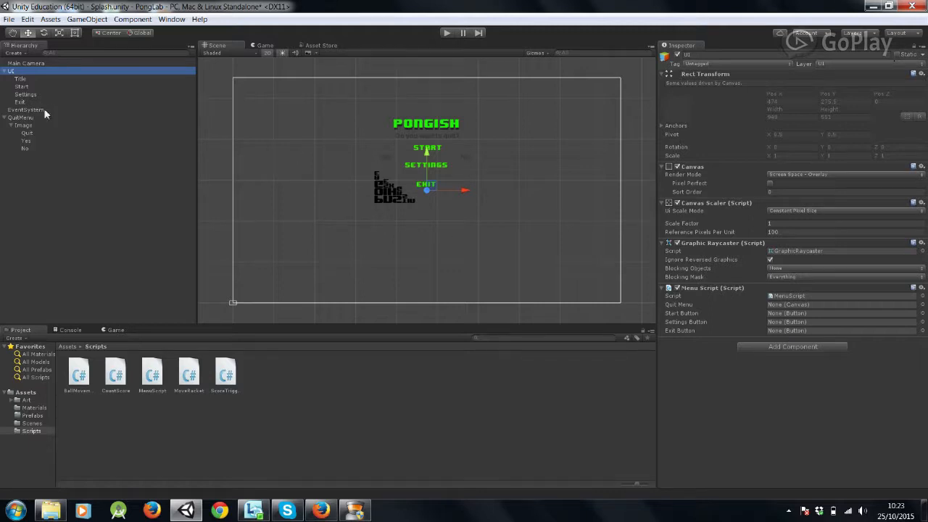
# Assign the QuitMenu canvas and the Start, Settings and Exit buttons to their matching MenuScript references on the UI canvas.
pyautogui.click(22, 118)
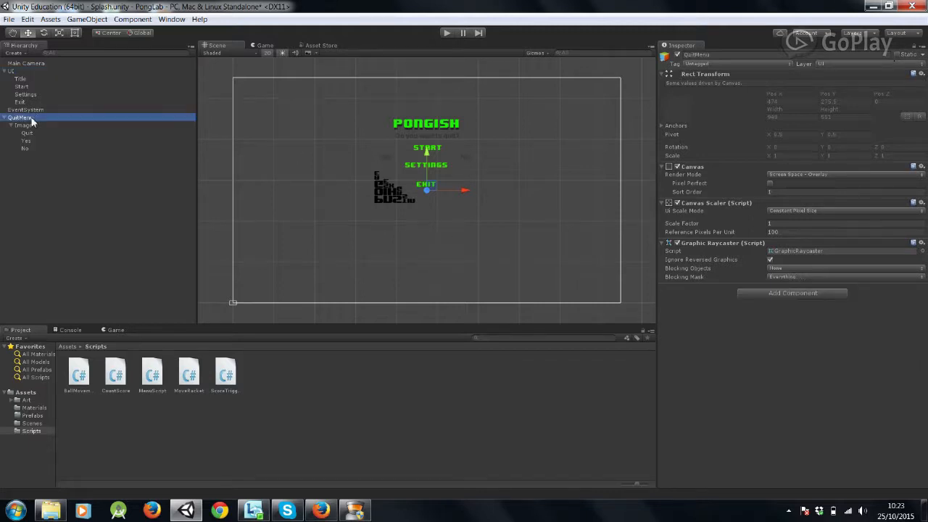
pyautogui.click(18, 71)
pyautogui.moveTo(27, 117); pyautogui.dragTo(777, 305)
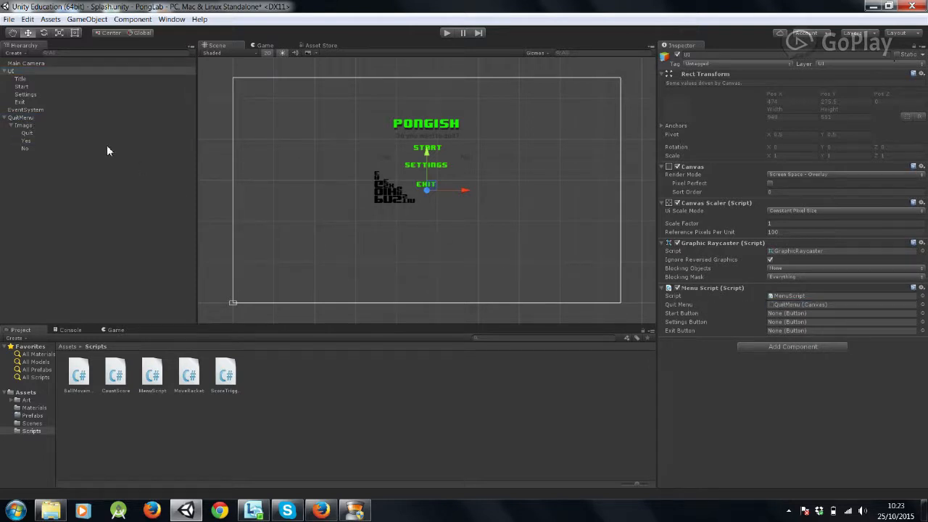
pyautogui.moveTo(24, 89); pyautogui.dragTo(782, 312)
pyautogui.moveTo(31, 94); pyautogui.dragTo(802, 322)
pyautogui.moveTo(21, 103); pyautogui.dragTo(794, 336)
# Play the scene in the game view to check the quit menu's visibility at startup, and stop playback.
pyautogui.click(266, 45)
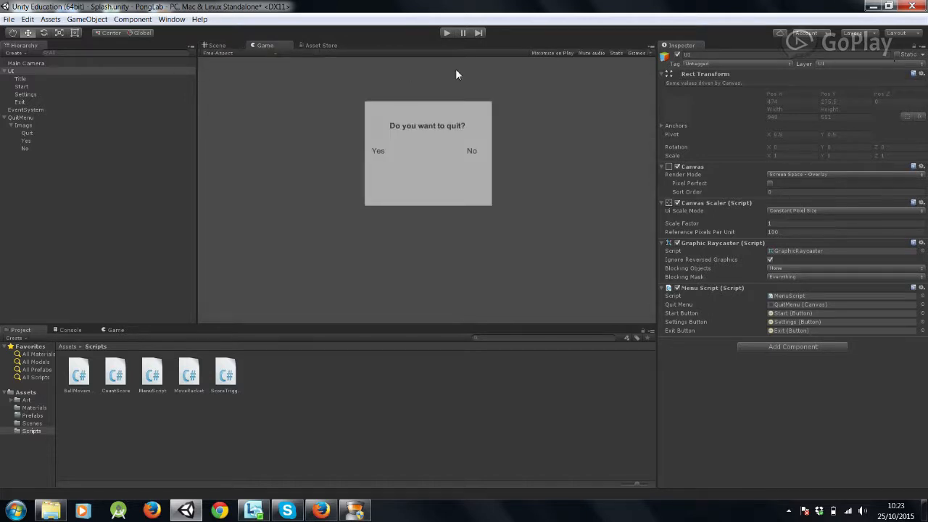
pyautogui.click(446, 33)
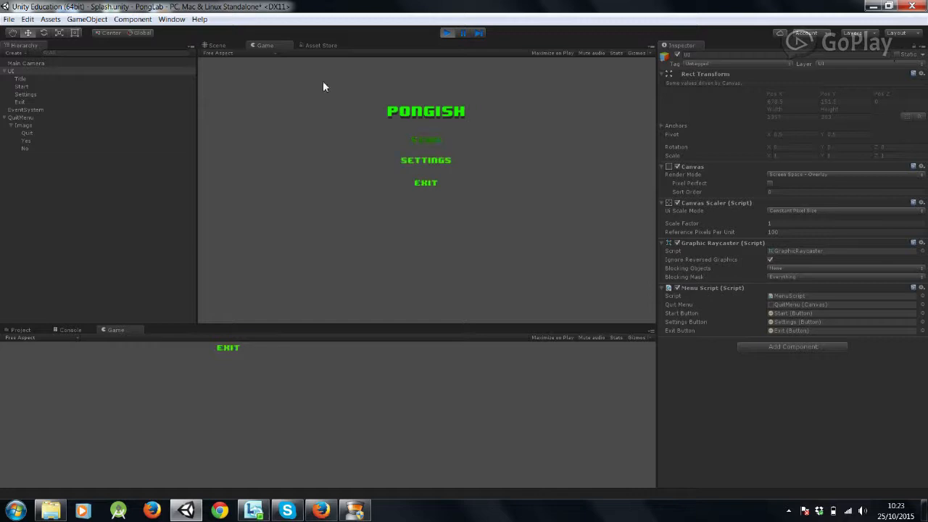
pyautogui.click(446, 34)
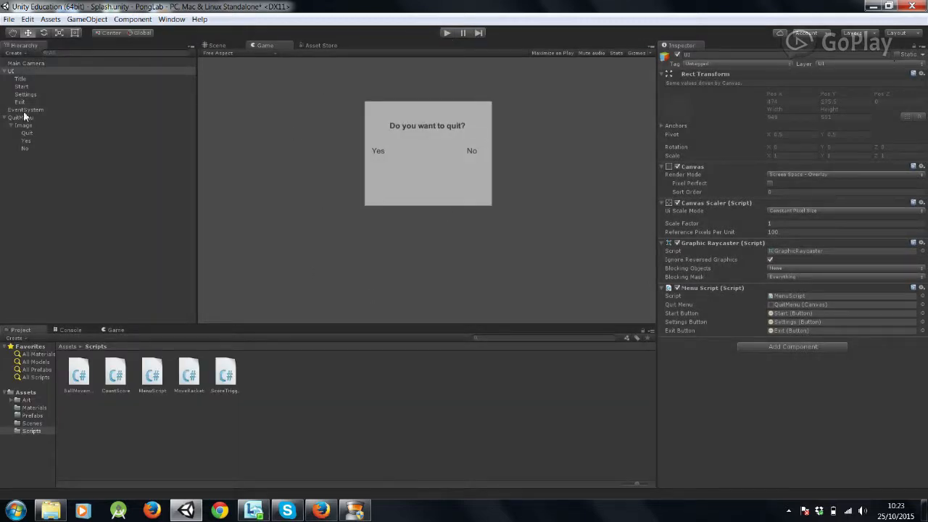
# Set the Start button's On Click event to call MenuScript's StartLevel function on the UI object.
pyautogui.click(23, 87)
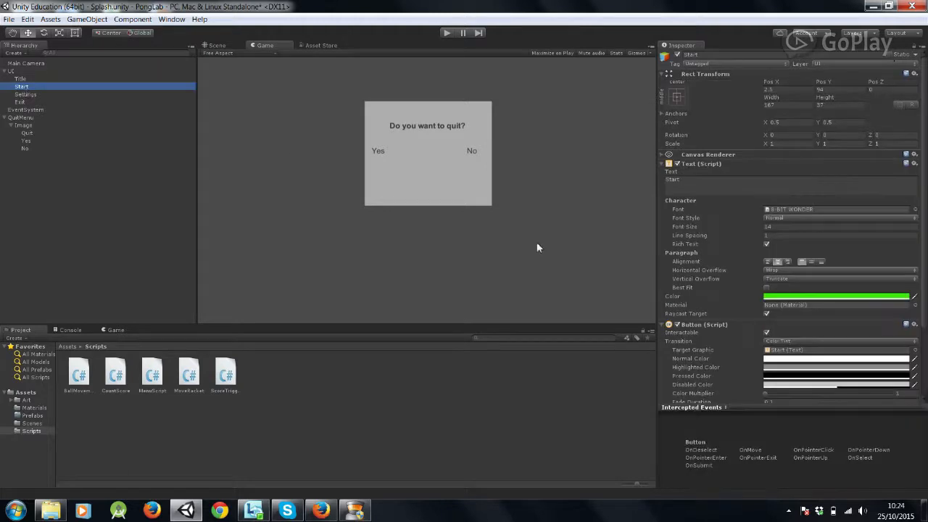
pyautogui.moveTo(925, 214); pyautogui.dragTo(926, 285)
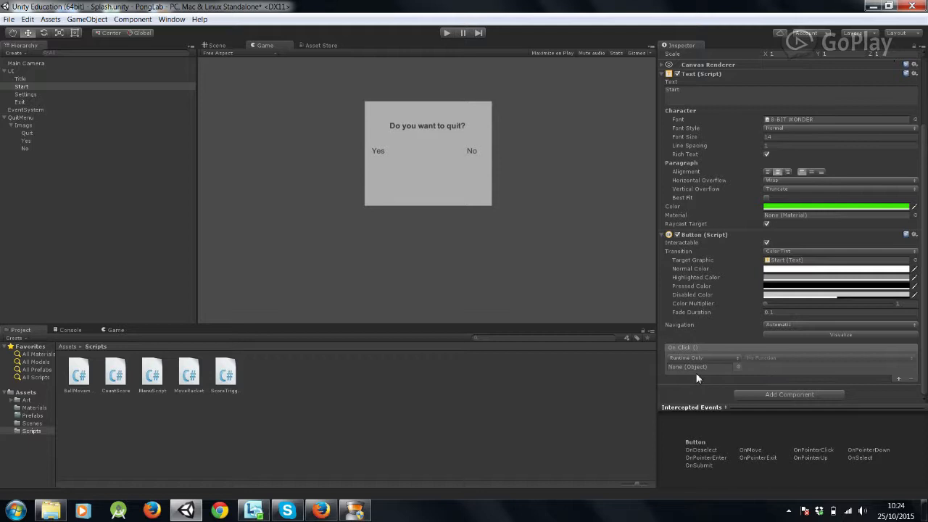
pyautogui.click(27, 71)
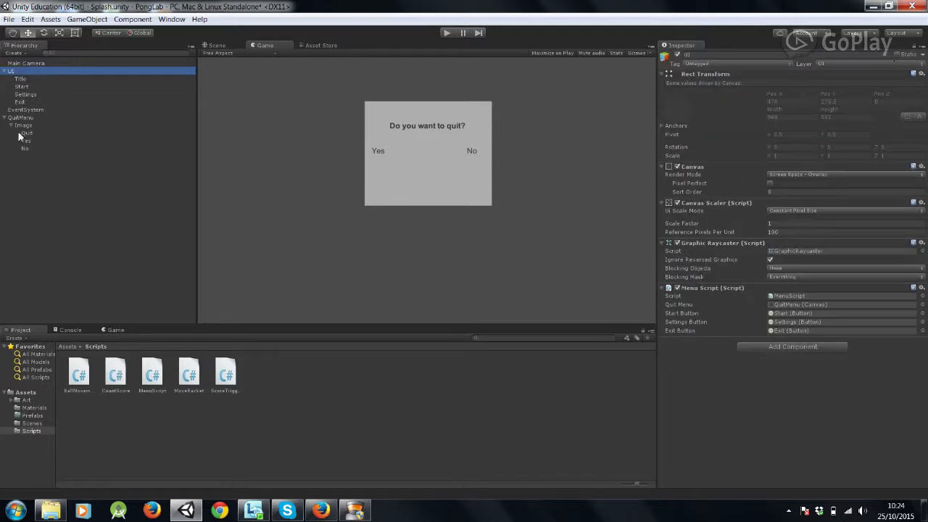
pyautogui.click(22, 87)
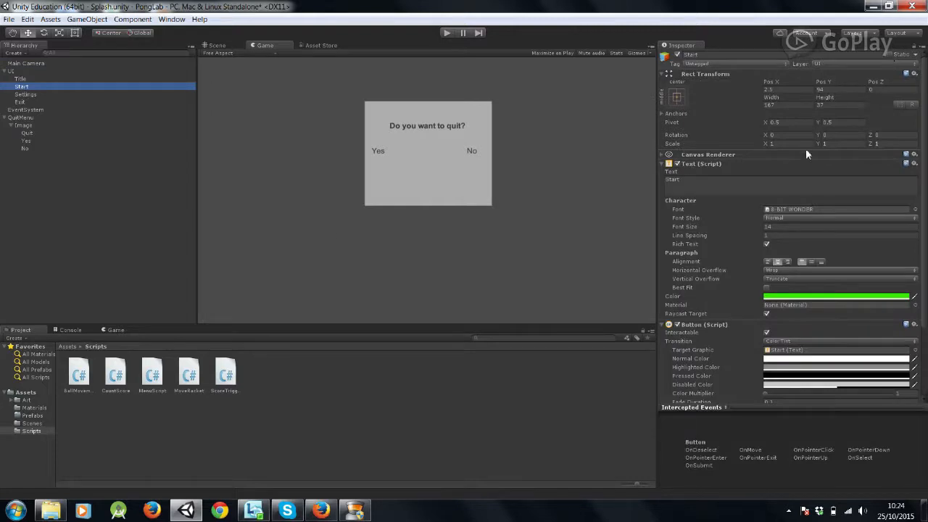
pyautogui.moveTo(924, 158); pyautogui.dragTo(923, 235)
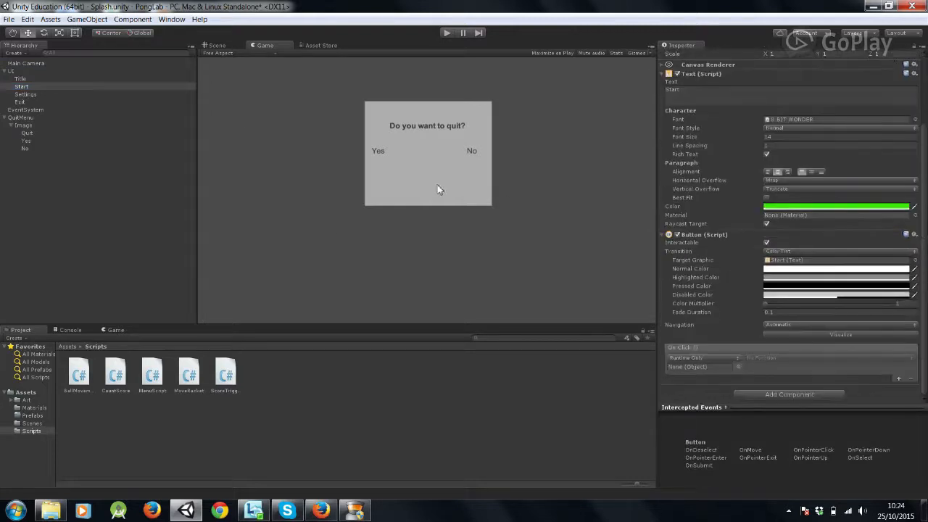
pyautogui.moveTo(17, 72); pyautogui.dragTo(708, 373)
pyautogui.click(762, 358)
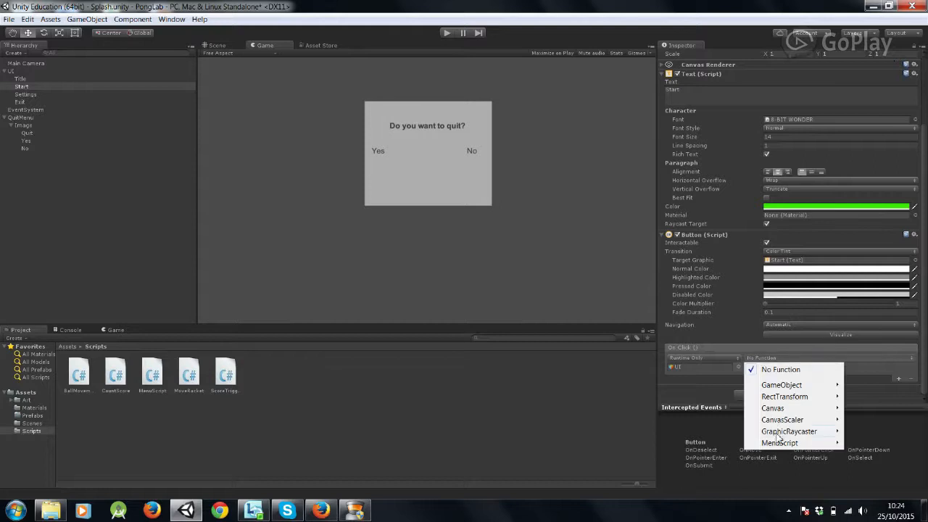
pyautogui.moveTo(779, 444)
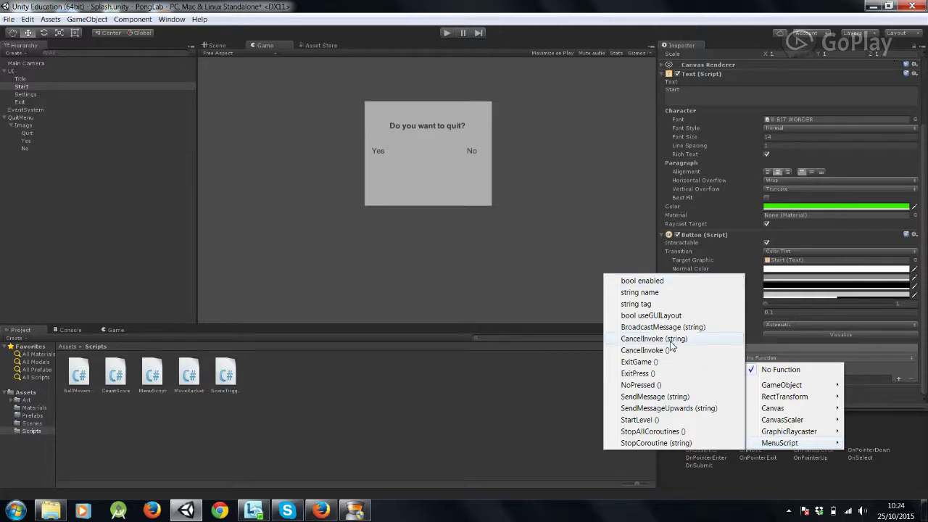
pyautogui.click(661, 420)
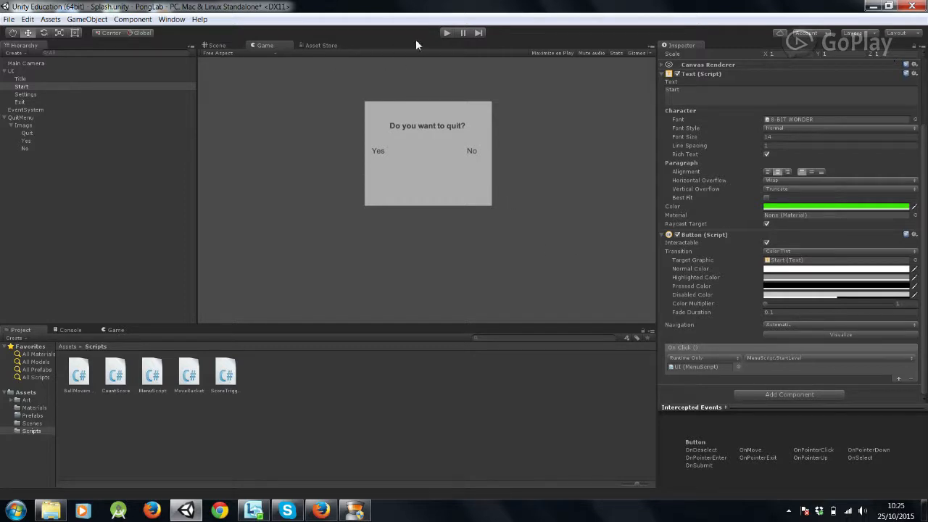
# Play the scene, test the Start button from the main menu, and stop playback.
pyautogui.click(444, 33)
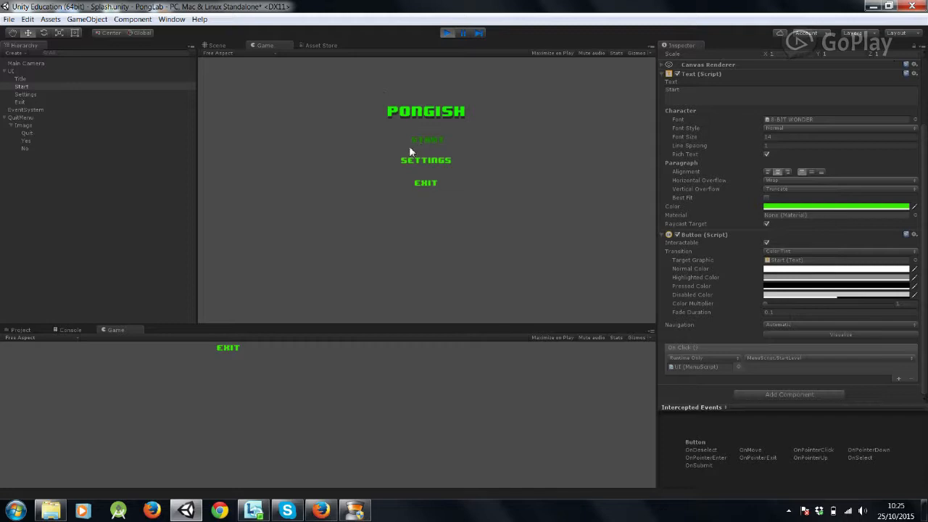
pyautogui.click(425, 145)
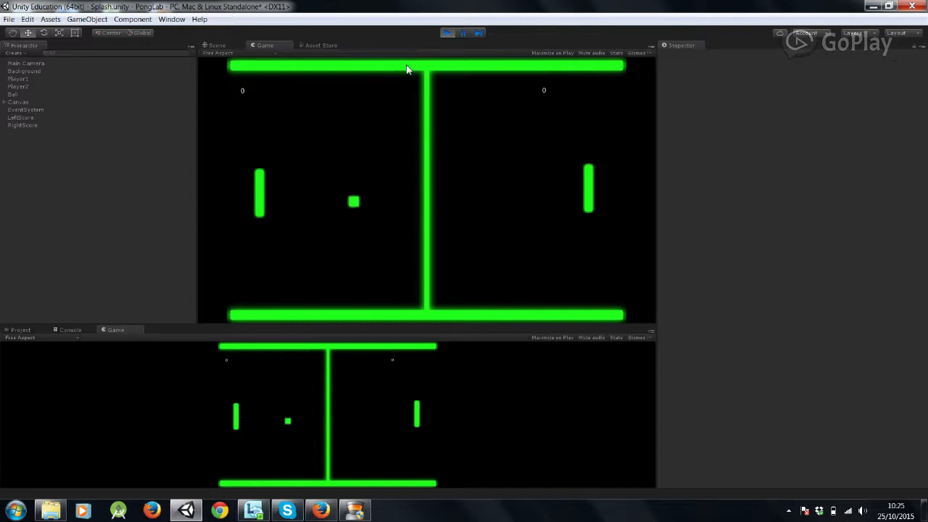
pyautogui.click(444, 34)
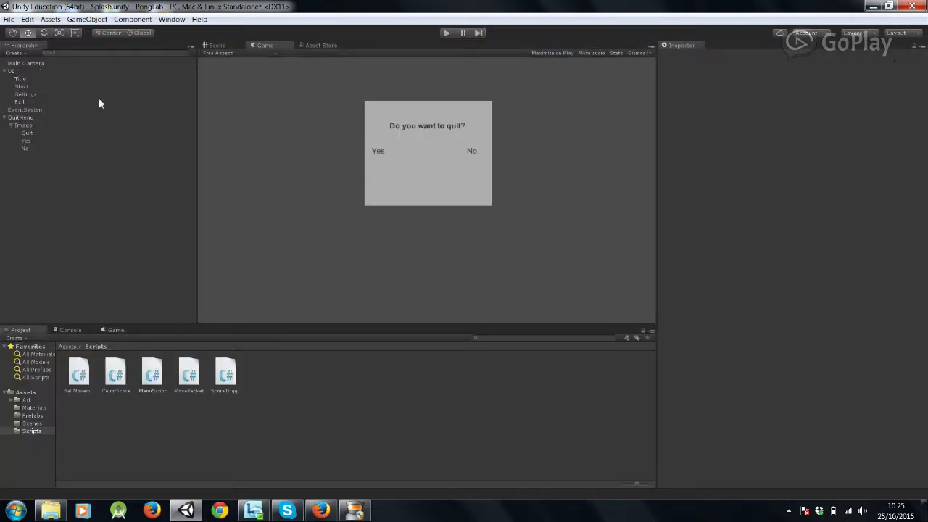
# Set the Exit button's On Click event to call MenuScript's ExitPress function on the UI object.
pyautogui.click(28, 71)
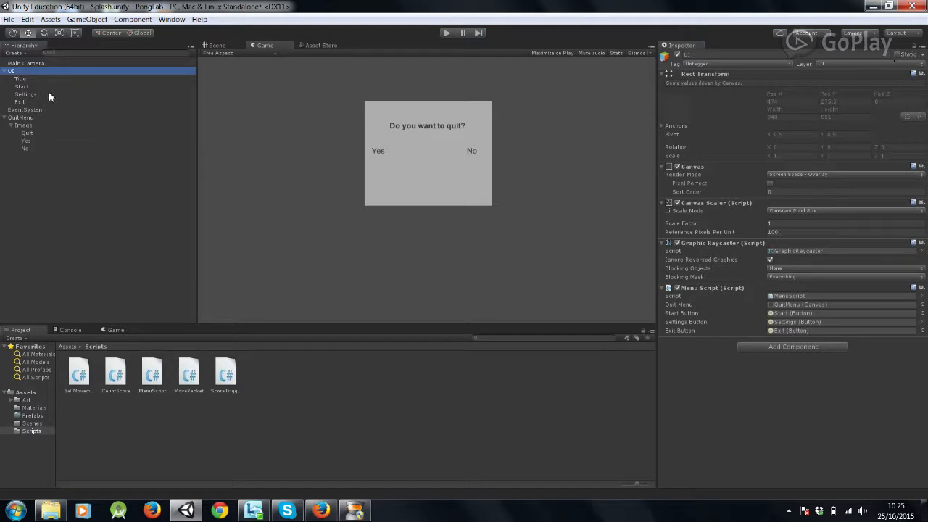
pyautogui.click(31, 102)
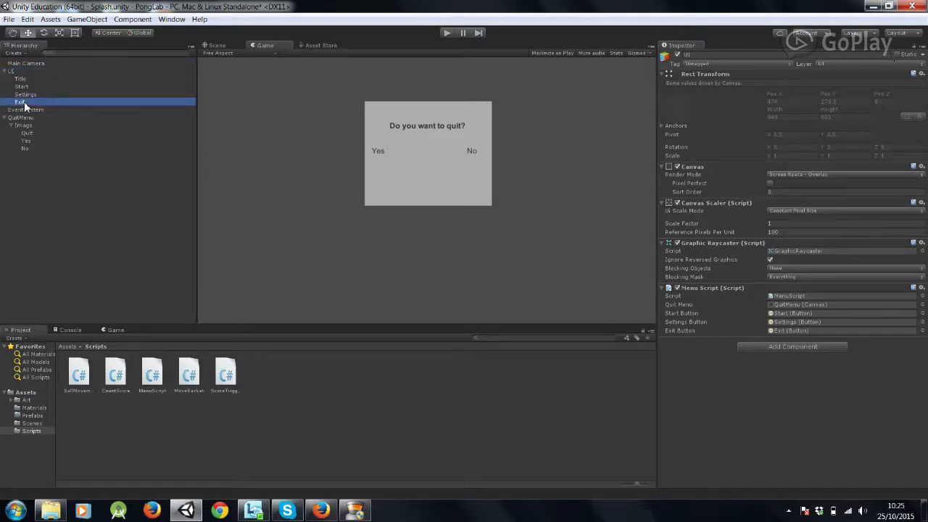
pyautogui.moveTo(924, 179); pyautogui.dragTo(926, 251)
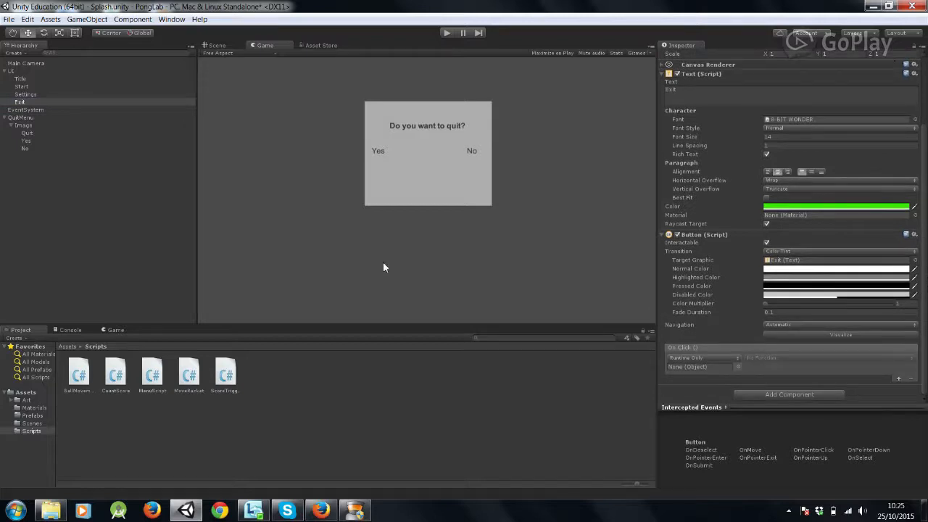
pyautogui.moveTo(18, 75); pyautogui.dragTo(687, 367)
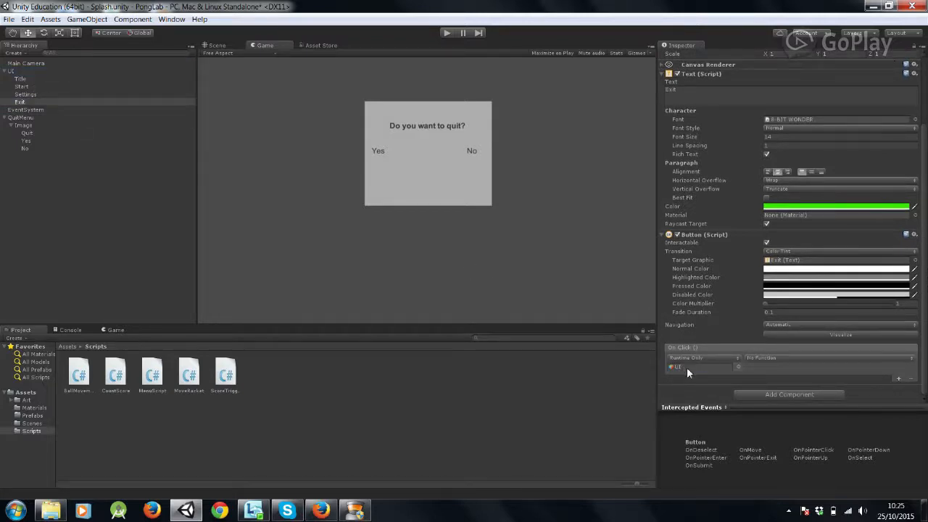
pyautogui.click(790, 359)
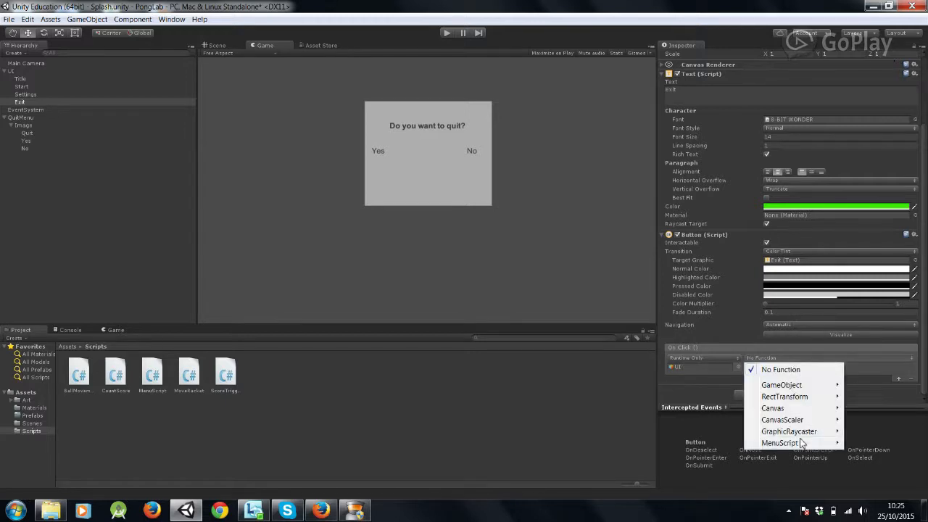
pyautogui.moveTo(800, 444)
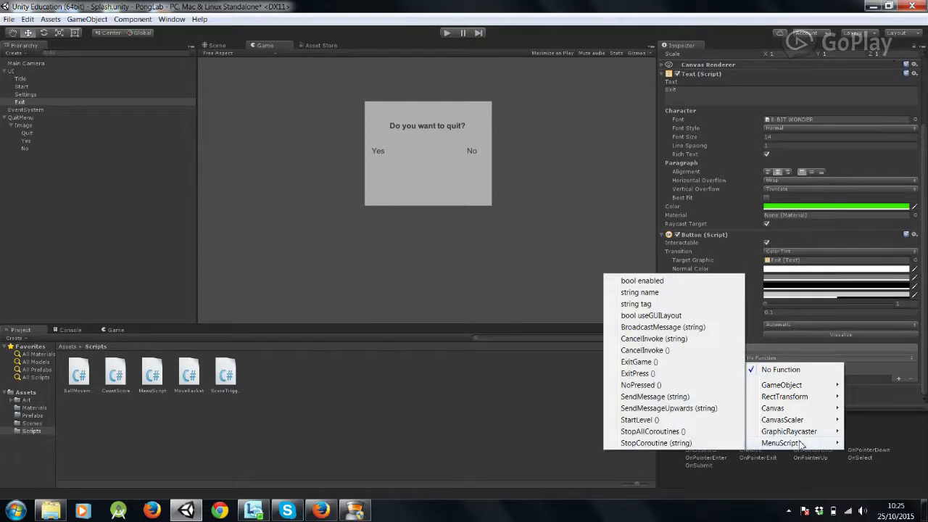
pyautogui.click(642, 373)
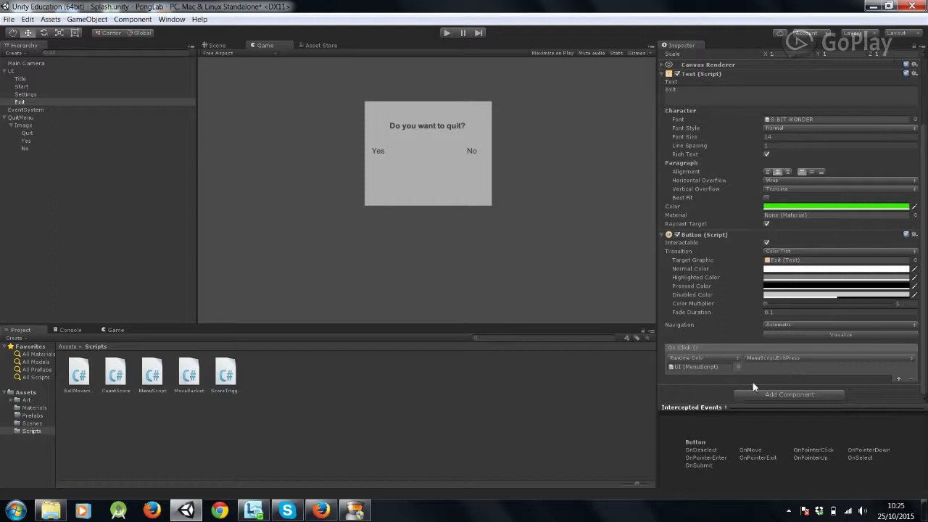
# Play the scene, test the Exit button from the main menu, and stop playback.
pyautogui.click(444, 34)
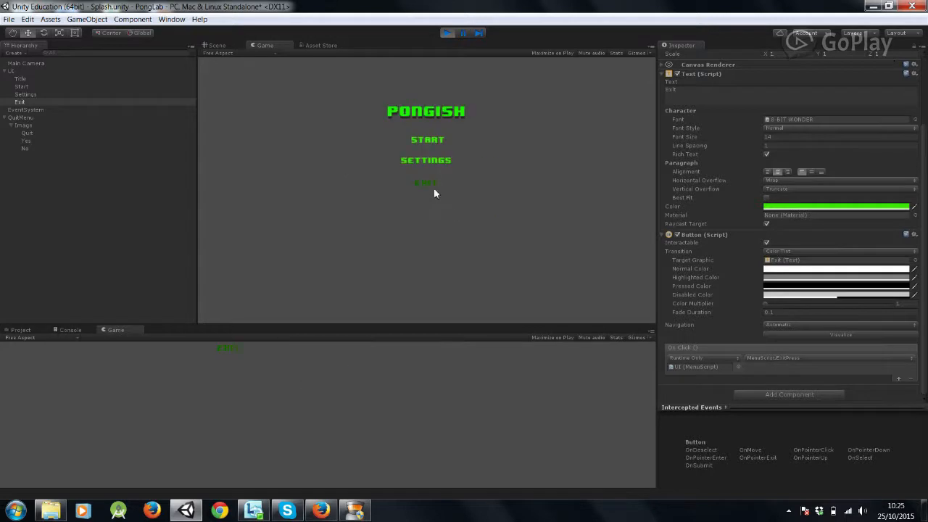
pyautogui.click(430, 185)
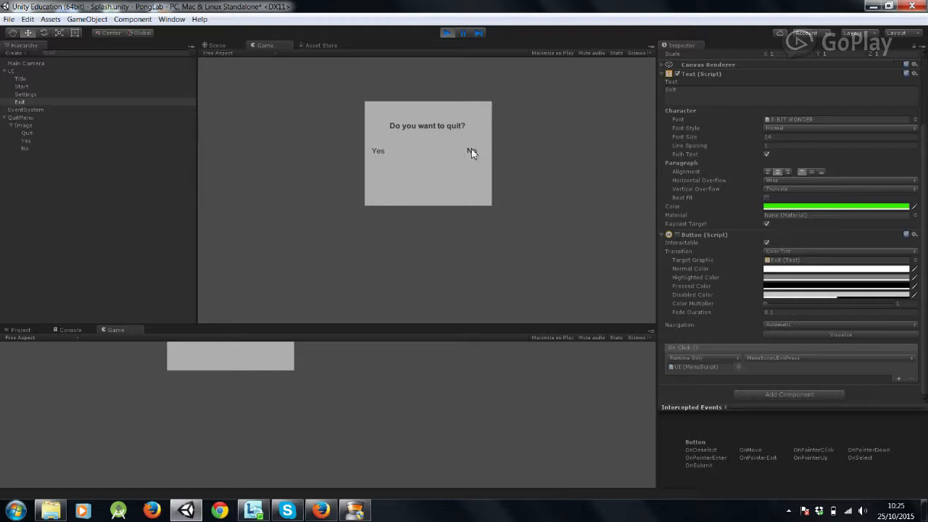
pyautogui.click(446, 33)
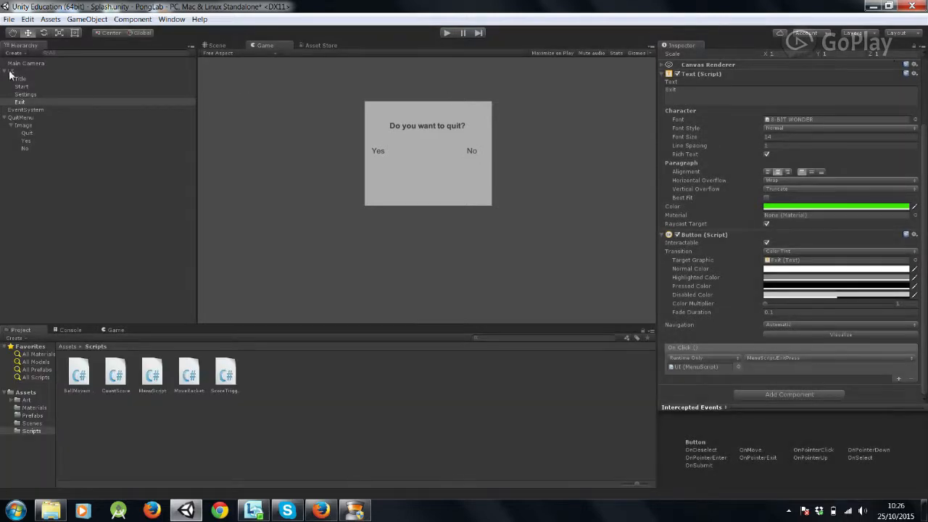
# Set the Yes button's On Click event to call MenuScript's ExitGame function on the UI object.
pyautogui.click(10, 71)
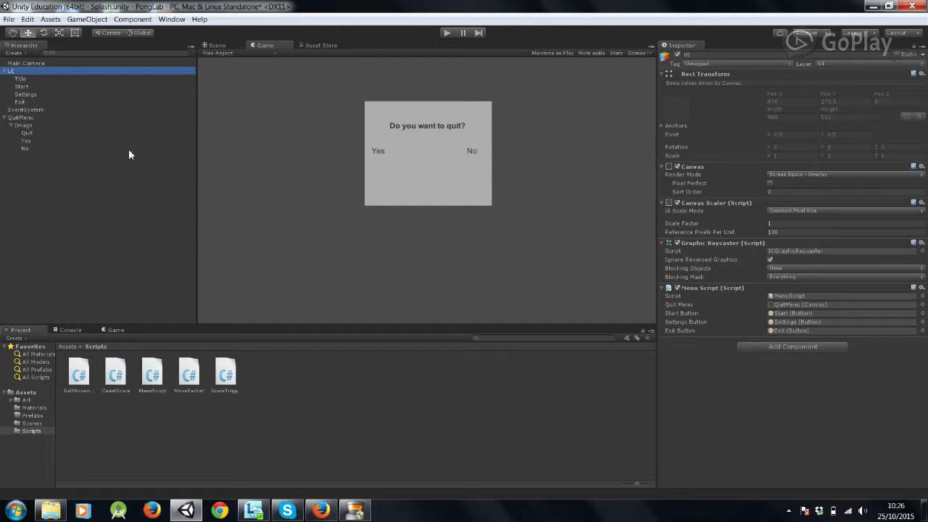
pyautogui.click(30, 142)
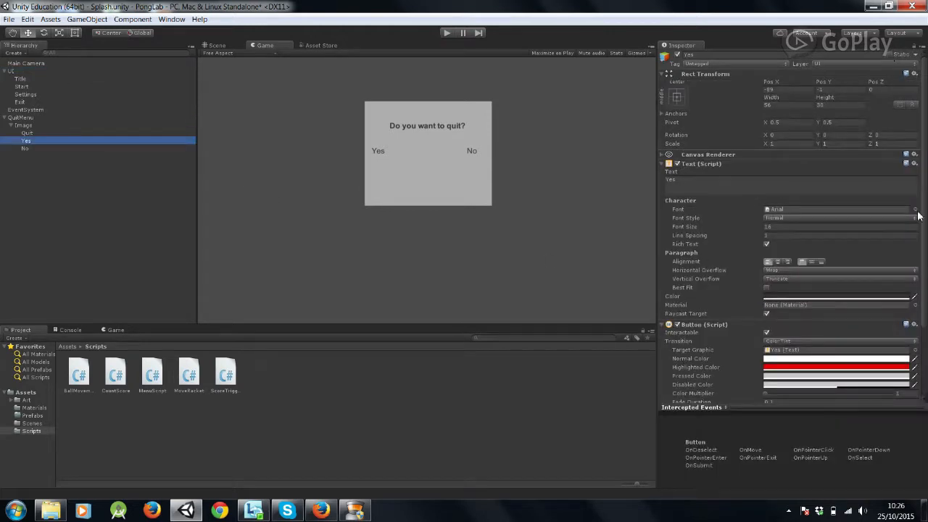
pyautogui.moveTo(920, 208); pyautogui.dragTo(926, 293)
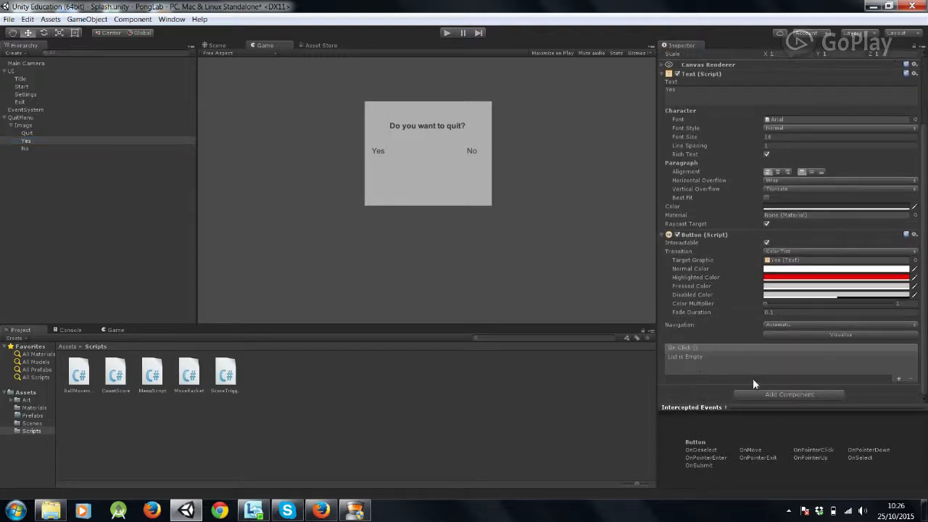
pyautogui.click(899, 380)
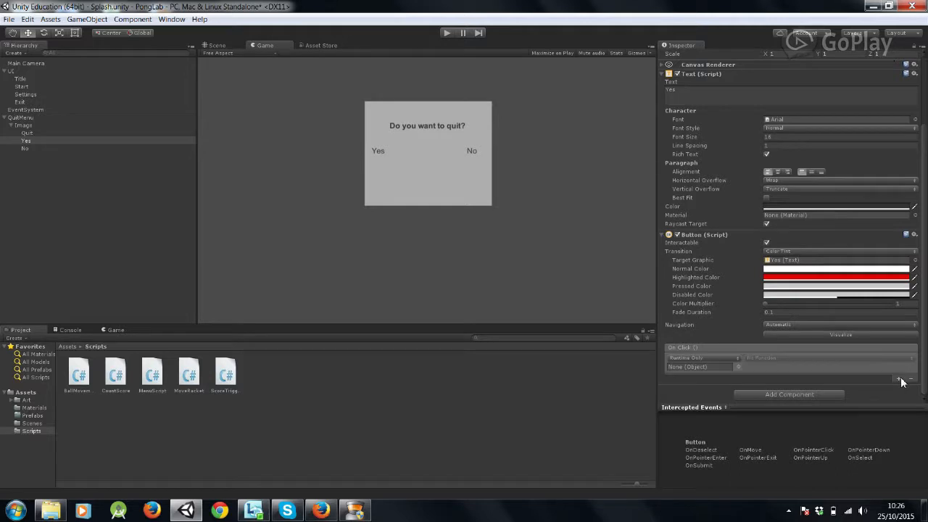
pyautogui.moveTo(32, 78); pyautogui.dragTo(698, 367)
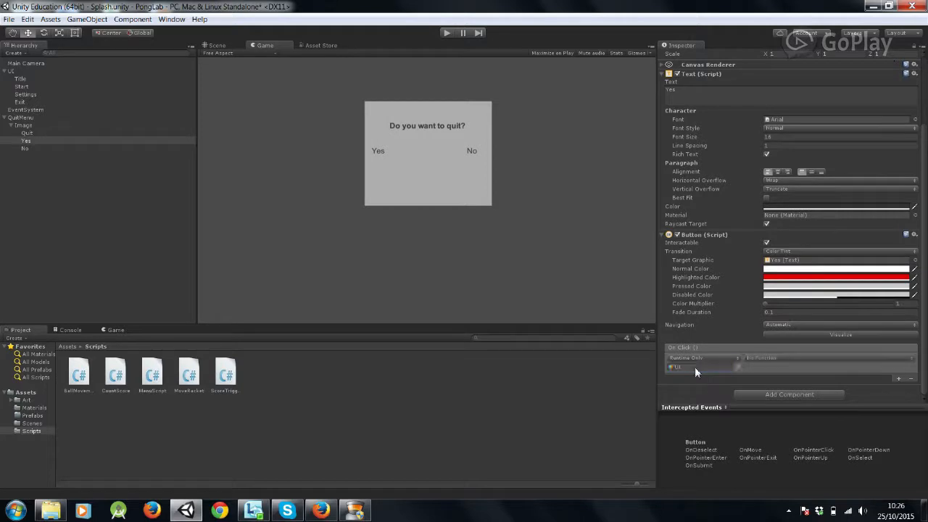
pyautogui.click(777, 358)
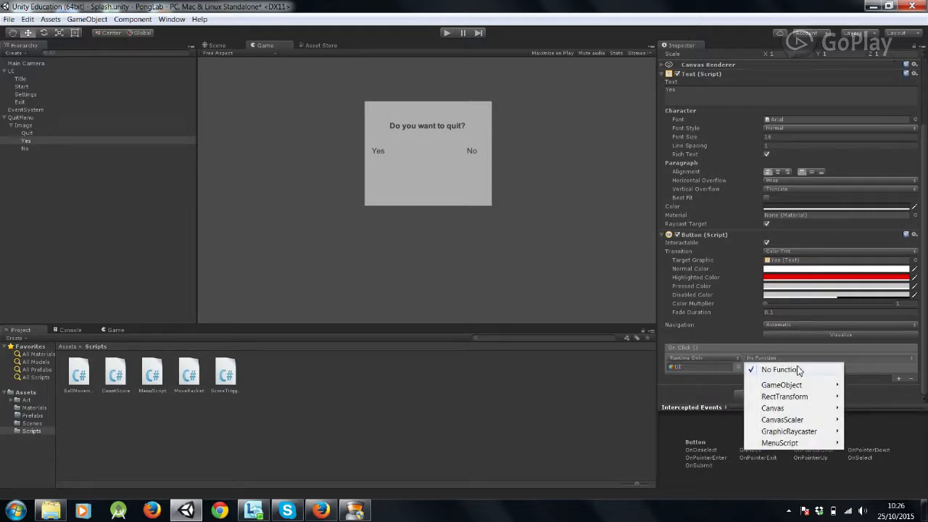
pyautogui.moveTo(805, 443)
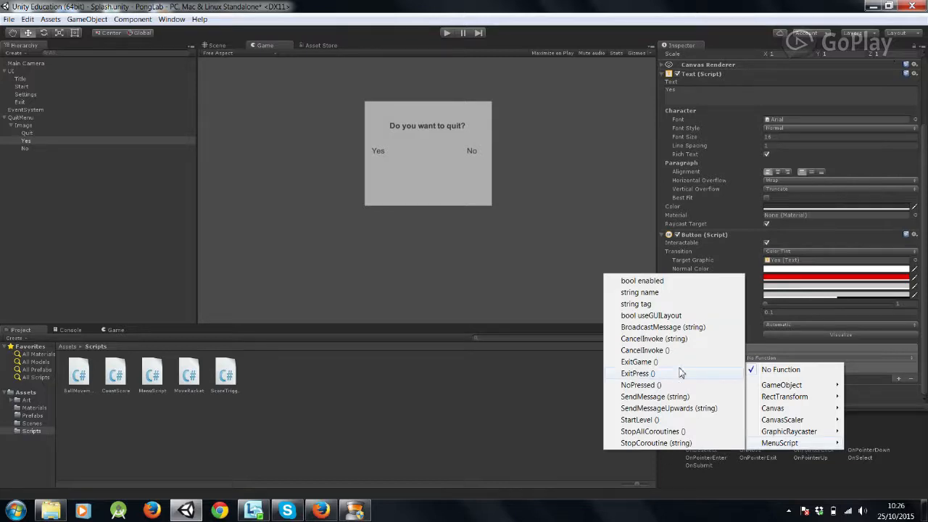
pyautogui.click(638, 362)
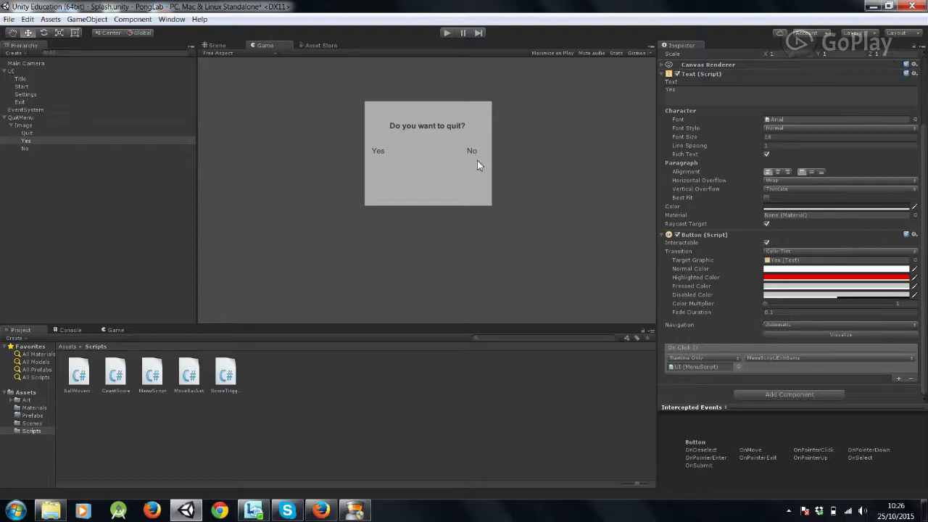
# Set the No button's On Click event to call MenuScript's NoPressed function on the UI object.
pyautogui.click(26, 148)
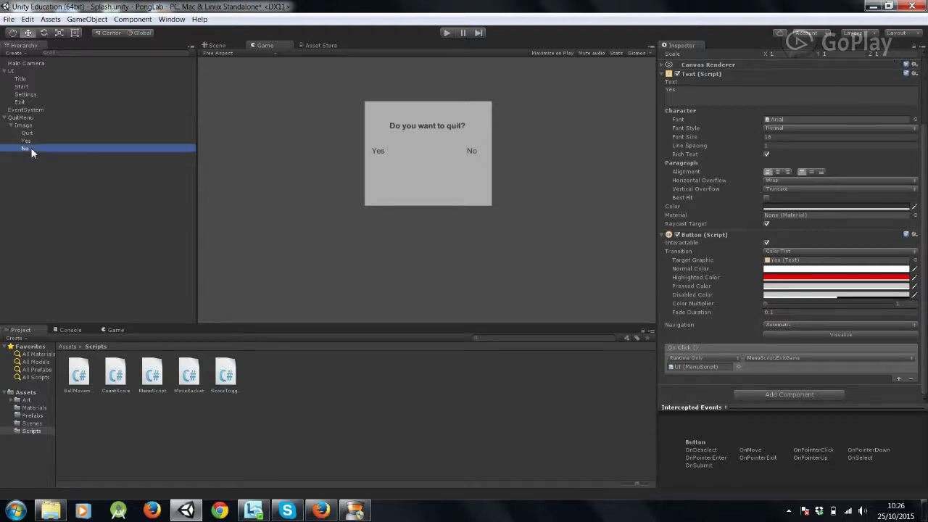
pyautogui.click(898, 379)
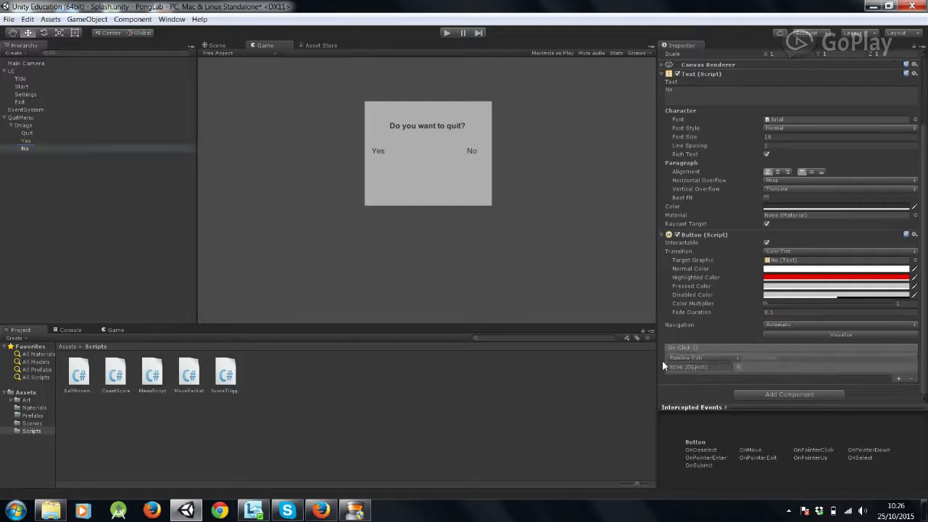
pyautogui.moveTo(13, 71); pyautogui.dragTo(715, 372)
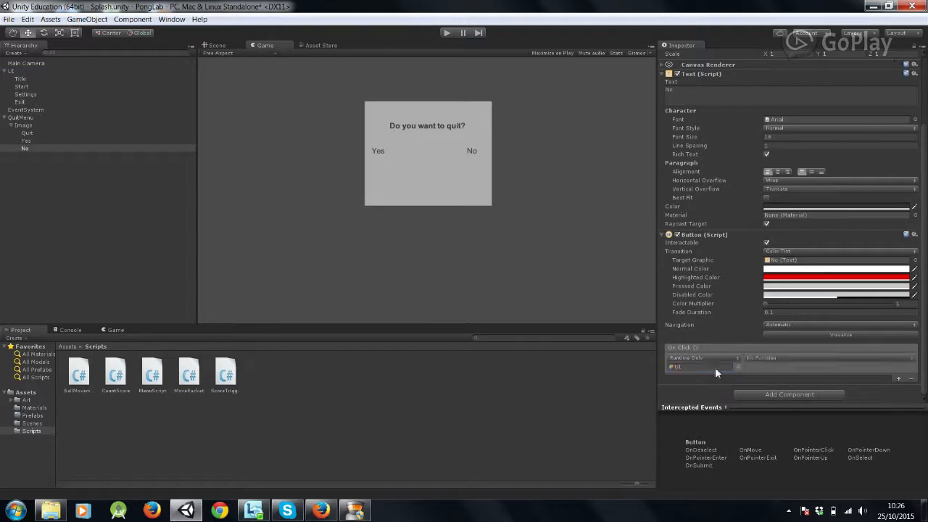
pyautogui.click(791, 357)
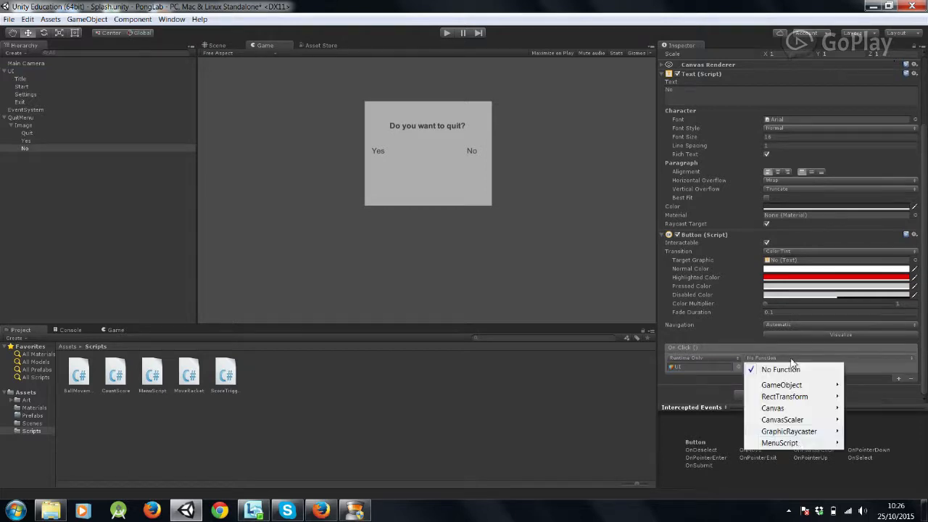
pyautogui.moveTo(798, 443)
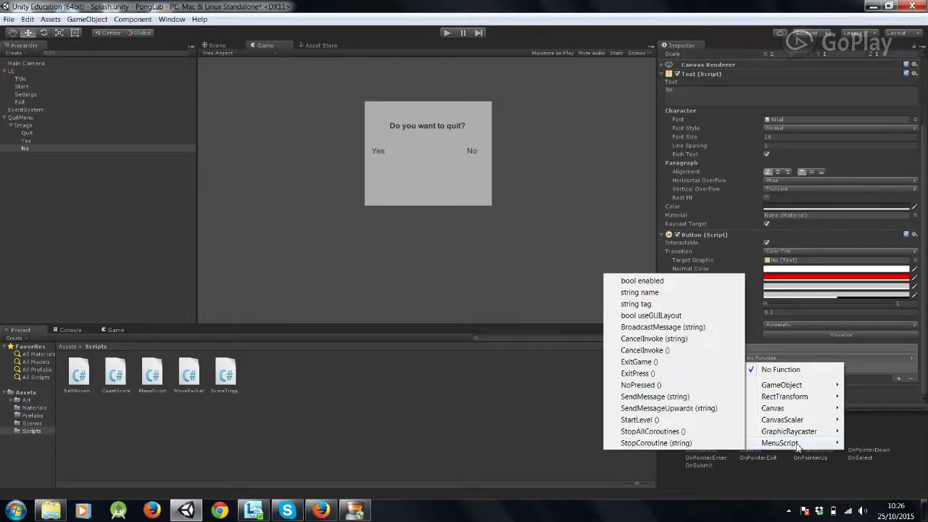
pyautogui.click(659, 386)
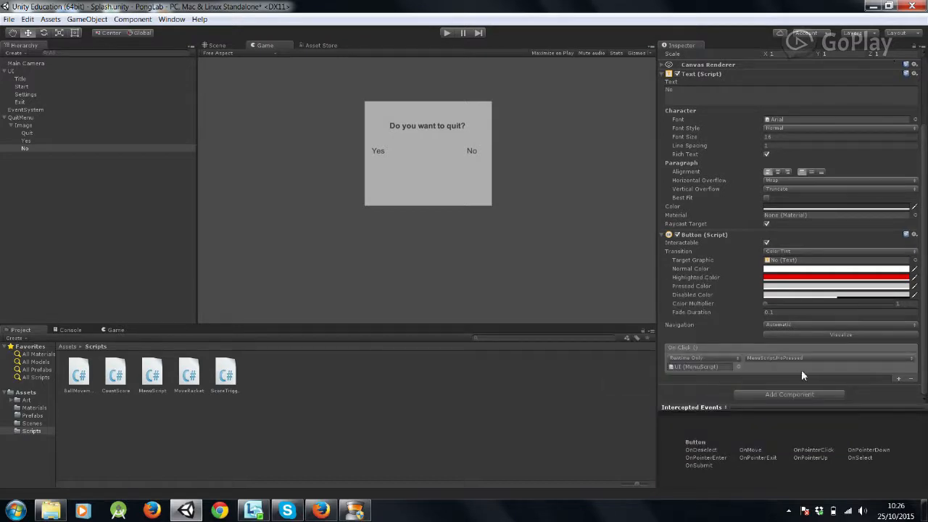
# Play the scene, test the quit menu by choosing Exit and No, reopen it with Exit, and stop playback.
pyautogui.click(447, 32)
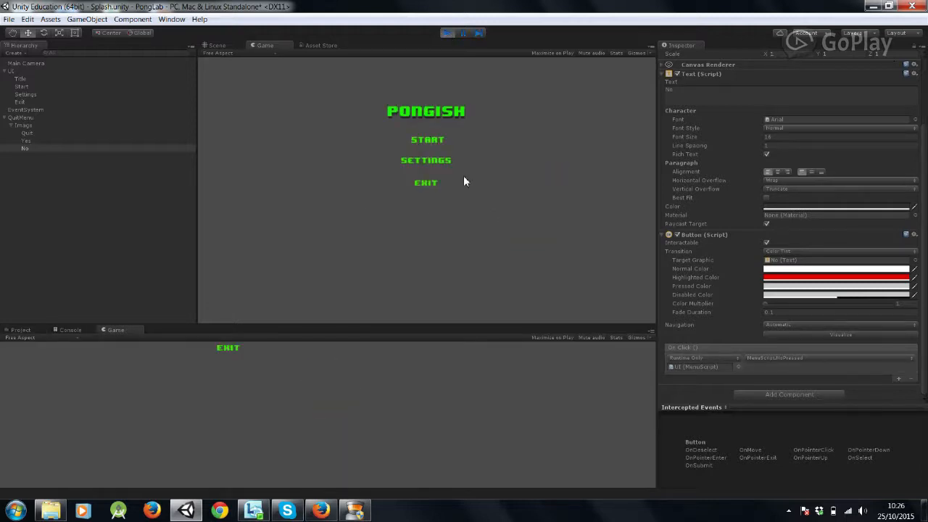
pyautogui.click(428, 186)
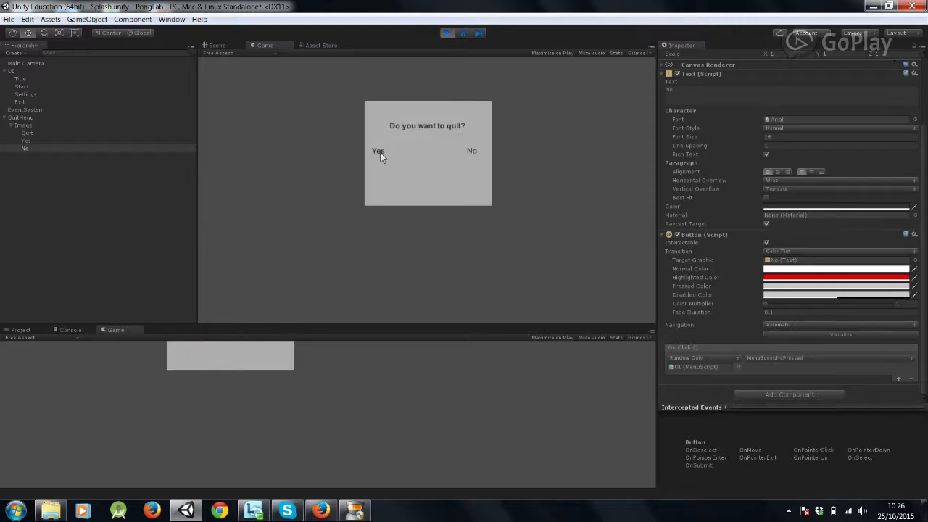
pyautogui.click(471, 152)
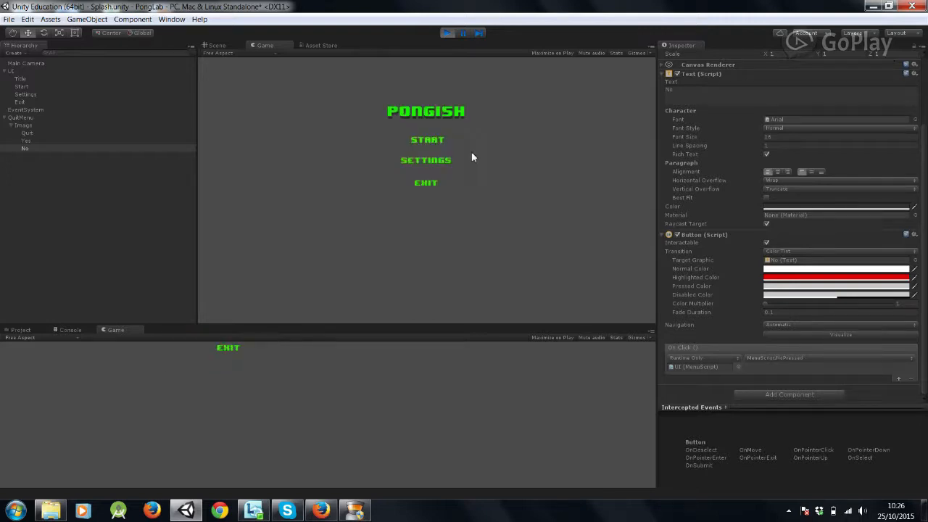
pyautogui.click(428, 182)
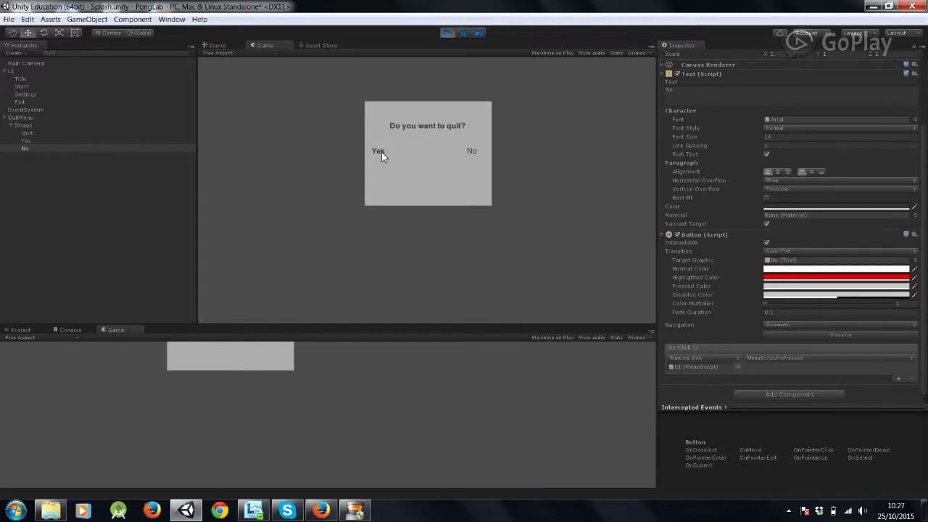
pyautogui.click(451, 37)
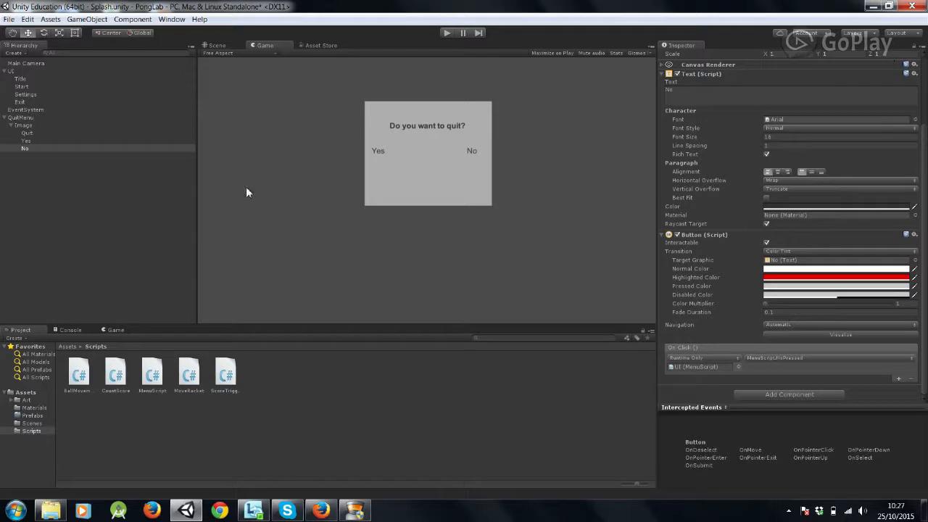
# Exclude the Scenes/Main.unity scene from the build in the Build Settings and close them.
pyautogui.click(9, 20)
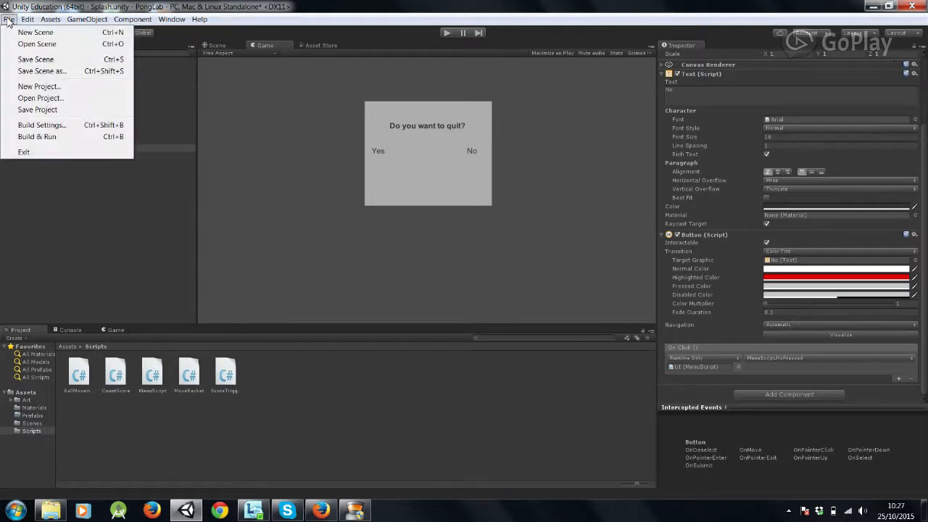
pyautogui.click(43, 125)
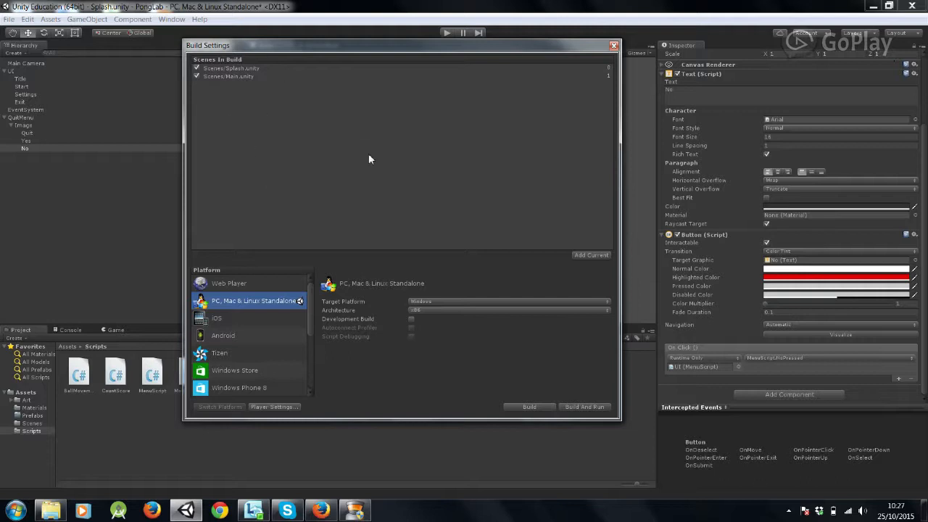
pyautogui.click(196, 69)
pyautogui.click(196, 80)
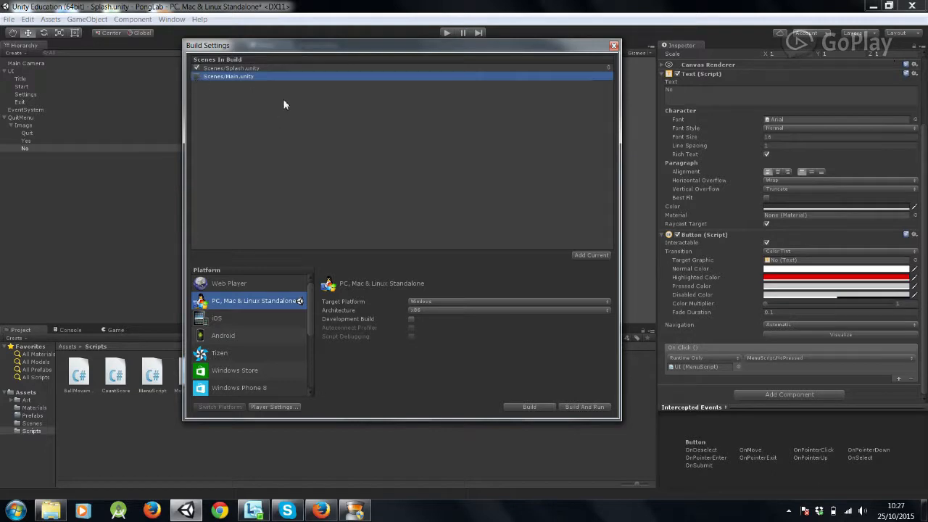
pyautogui.moveTo(231, 79)
pyautogui.mouseDown()
pyautogui.moveTo(233, 69)
pyautogui.moveTo(226, 82)
pyautogui.mouseUp()
pyautogui.click(197, 76)
pyautogui.click(197, 76)
pyautogui.click(197, 68)
pyautogui.click(613, 46)
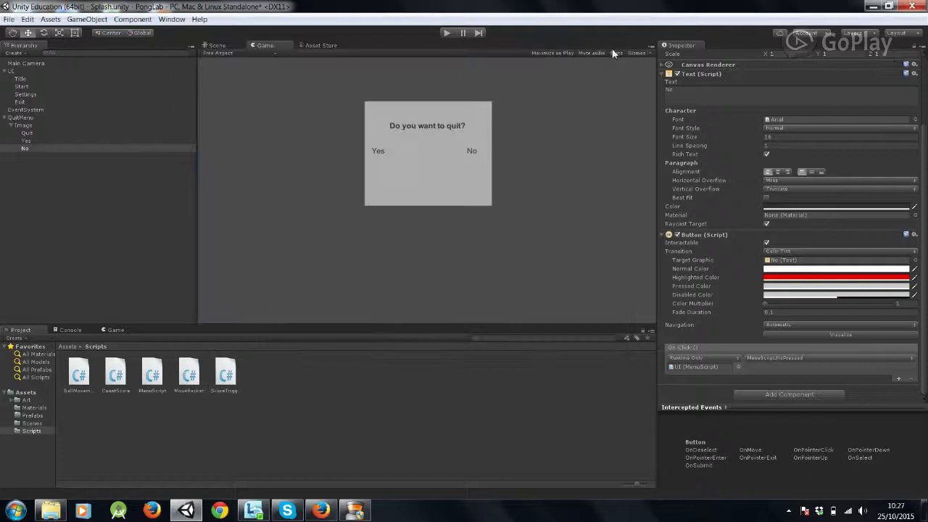
# Play the splash scene, test the Start button with the Main scene excluded from the build, and stop playback.
pyautogui.click(447, 33)
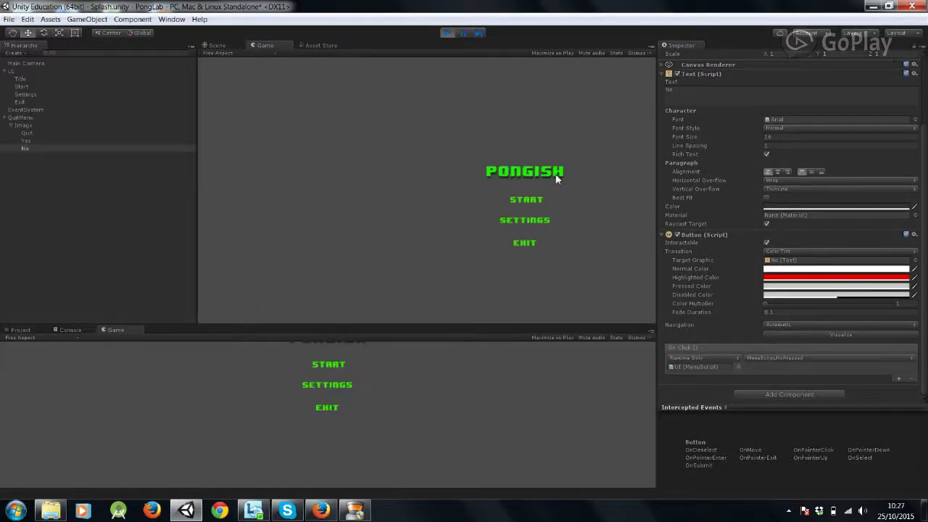
pyautogui.click(456, 200)
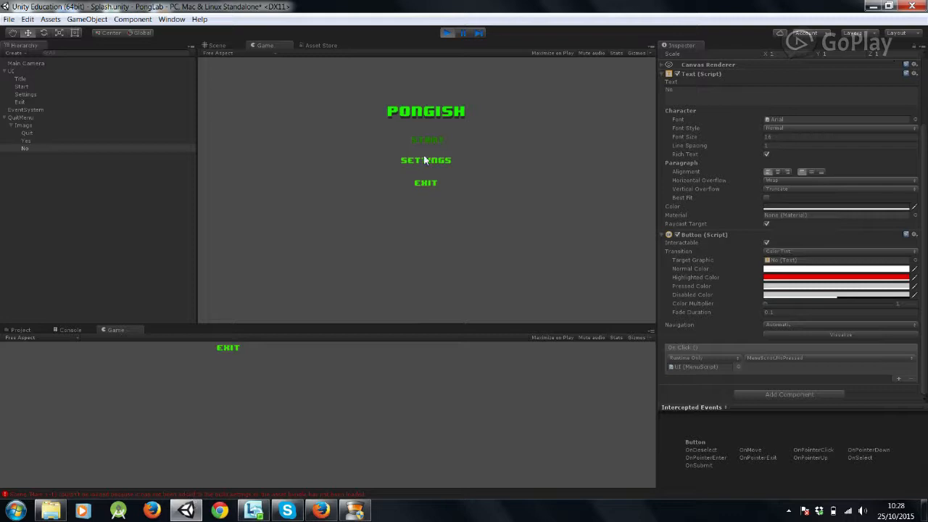
pyautogui.click(449, 34)
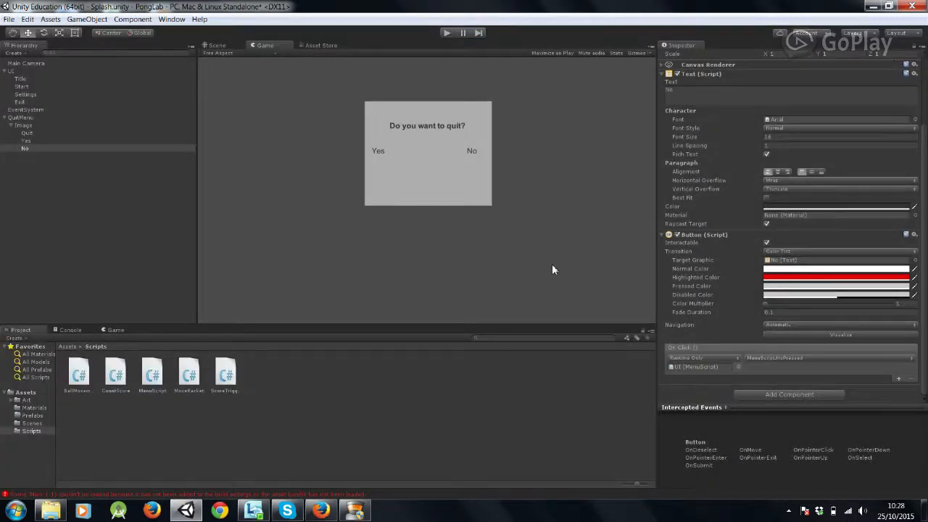
pyautogui.click(355, 511)
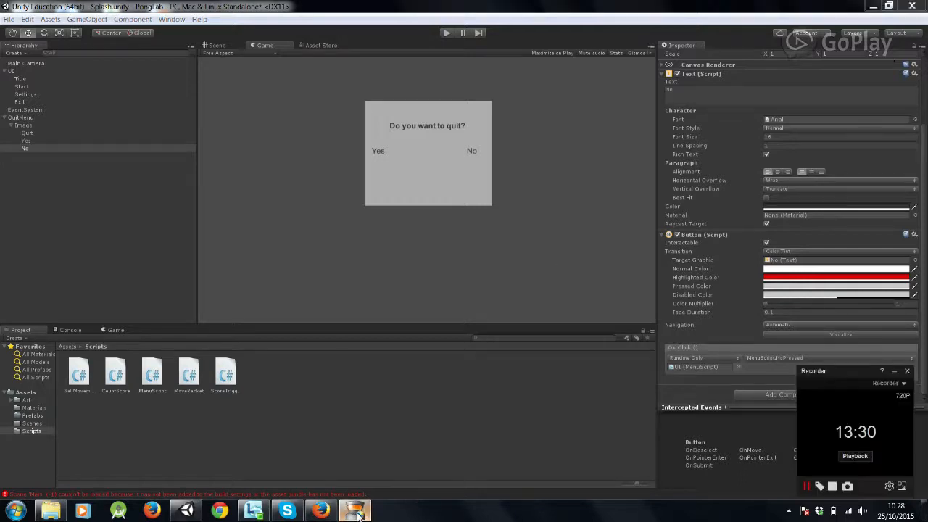